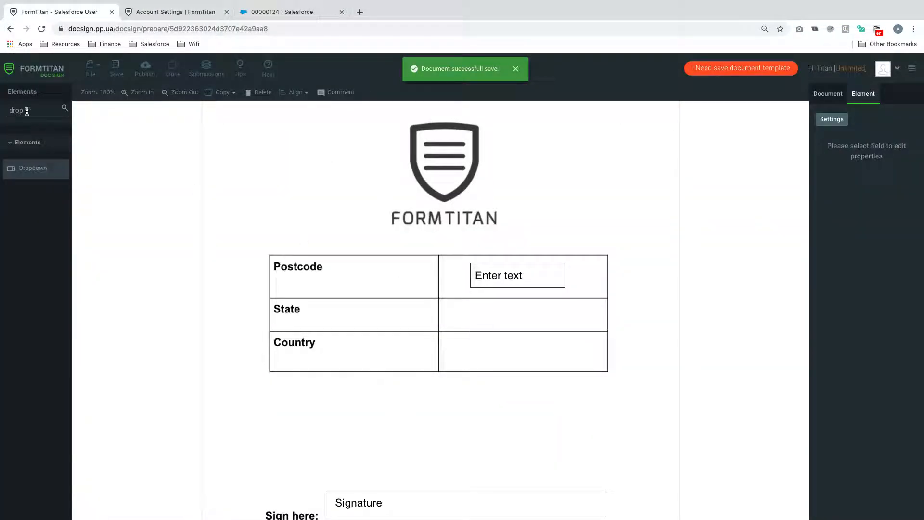
# Place a Dropdown element in the State row's empty cell and show its values settings.
pyautogui.moveTo(42, 112); pyautogui.dragTo(7, 110)
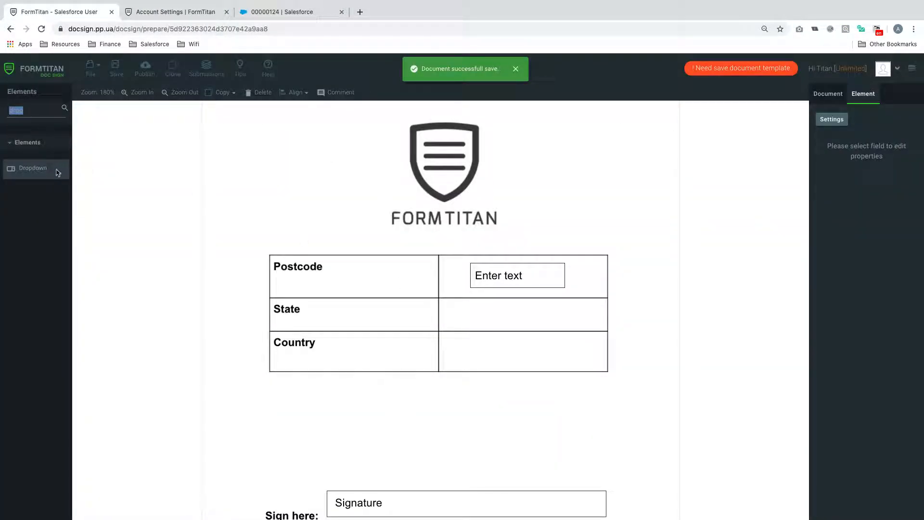
pyautogui.moveTo(31, 168); pyautogui.dragTo(510, 318)
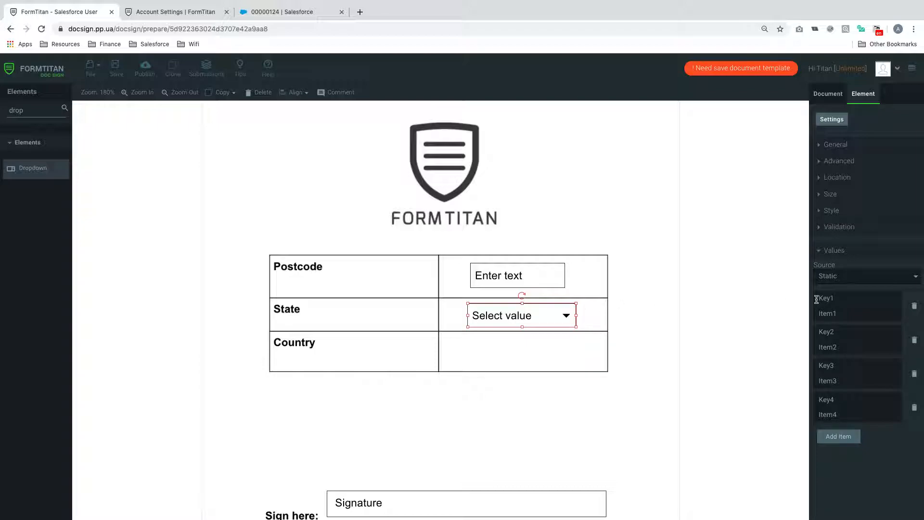
pyautogui.click(841, 251)
pyautogui.click(842, 251)
# Set the first dropdown option to key Country 1 with text United states, and move the dropdown to the Country row.
pyautogui.doubleClick(854, 299)
pyautogui.press('BackSpace')
pyautogui.moveTo(863, 312); pyautogui.dragTo(761, 311)
pyautogui.press('BackSpace')
pyautogui.moveTo(517, 308); pyautogui.dragTo(513, 344)
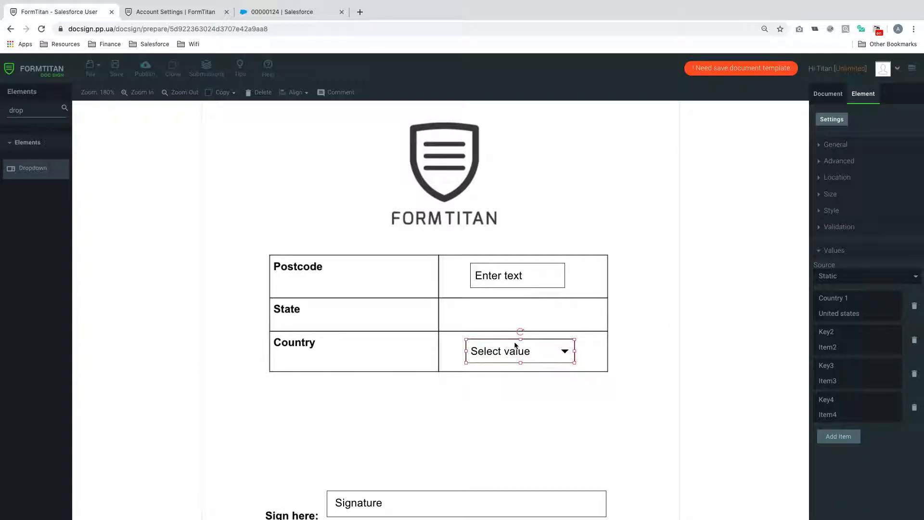
# Set the second dropdown option to key Country 2 with text United Kingdom.
pyautogui.moveTo(856, 333); pyautogui.dragTo(796, 336)
pyautogui.write('Country 2')
pyautogui.moveTo(861, 354); pyautogui.dragTo(762, 325)
pyautogui.write('United Kingdom')
# Set the third dropdown option to key Country 3 with text Canada.
pyautogui.moveTo(849, 365); pyautogui.dragTo(746, 358)
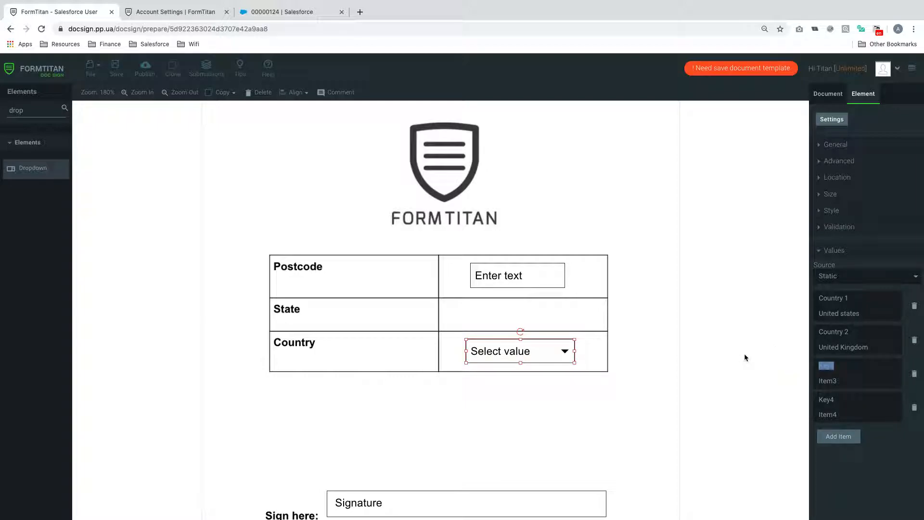
pyautogui.press('BackSpace')
pyautogui.write('Country')
pyautogui.moveTo(866, 391); pyautogui.dragTo(761, 361)
pyautogui.press('BackSpace')
# Set the fourth dropdown option to key Country 4 with text Gemany.
pyautogui.moveTo(847, 400); pyautogui.dragTo(770, 394)
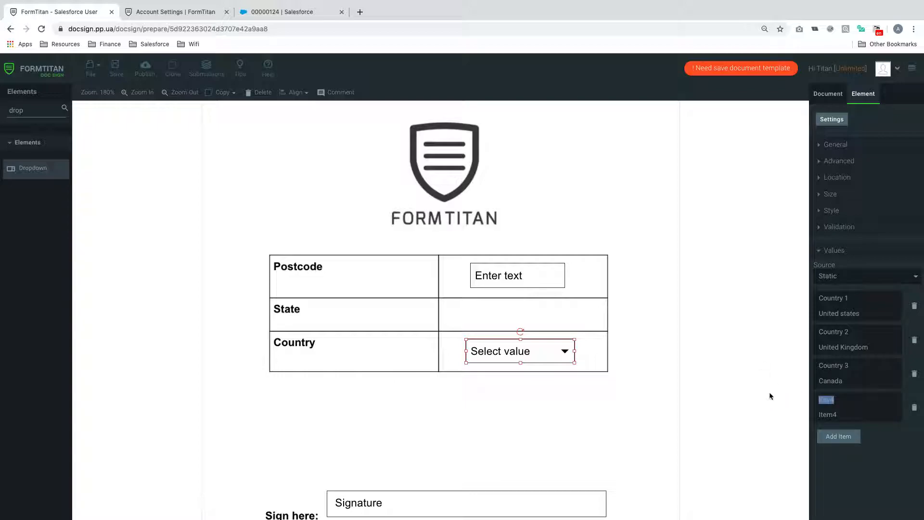
pyautogui.press('BackSpace')
pyautogui.moveTo(853, 420); pyautogui.dragTo(803, 415)
pyautogui.click(860, 404)
pyautogui.moveTo(871, 419); pyautogui.dragTo(789, 398)
pyautogui.write('Ger')
# Add a fifth dropdown option with key Country 5 and text Australia.
pyautogui.click(855, 442)
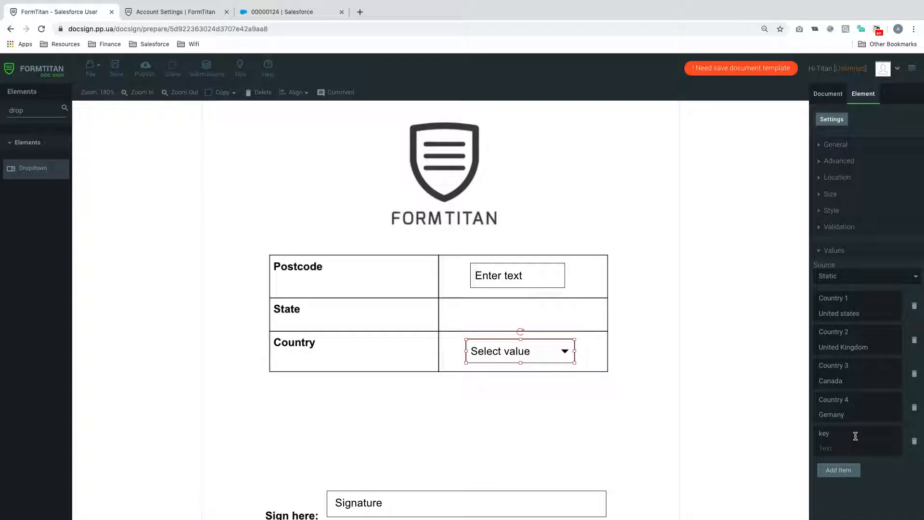
pyautogui.moveTo(855, 436); pyautogui.dragTo(795, 437)
pyautogui.write('Country 5')
pyautogui.click(835, 450)
# Save the document, publish it and open the published version.
pyautogui.click(115, 70)
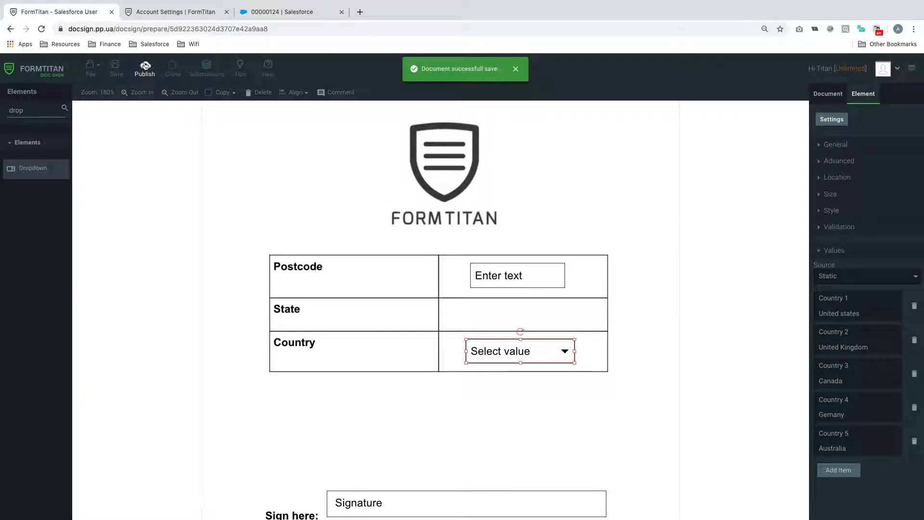
pyautogui.click(145, 67)
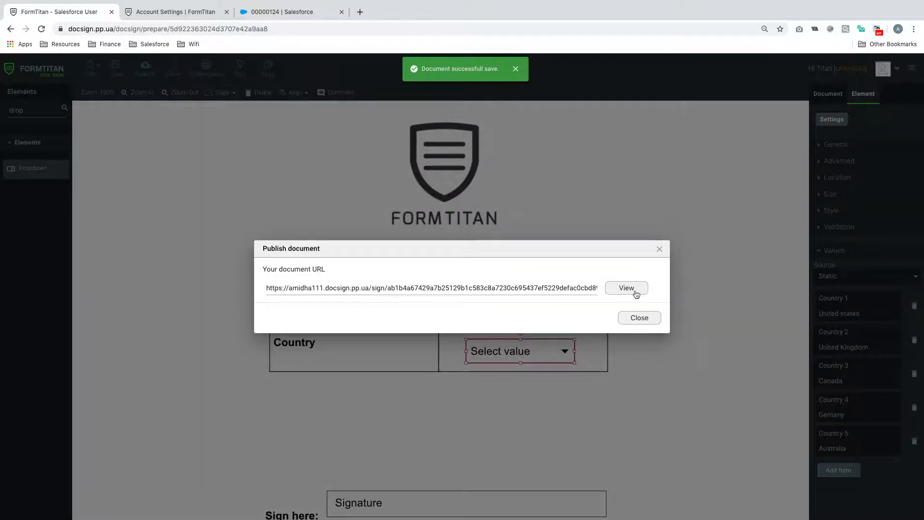
pyautogui.click(634, 290)
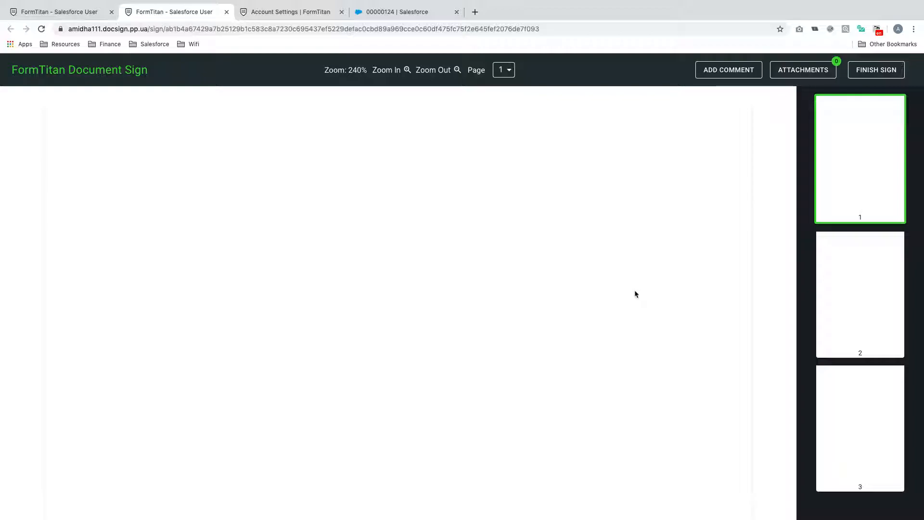
# Test the Country dropdown on page 3 with United Kingdom, Australia and Canada, and return to the document editor.
pyautogui.scroll(-20, 634, 293)
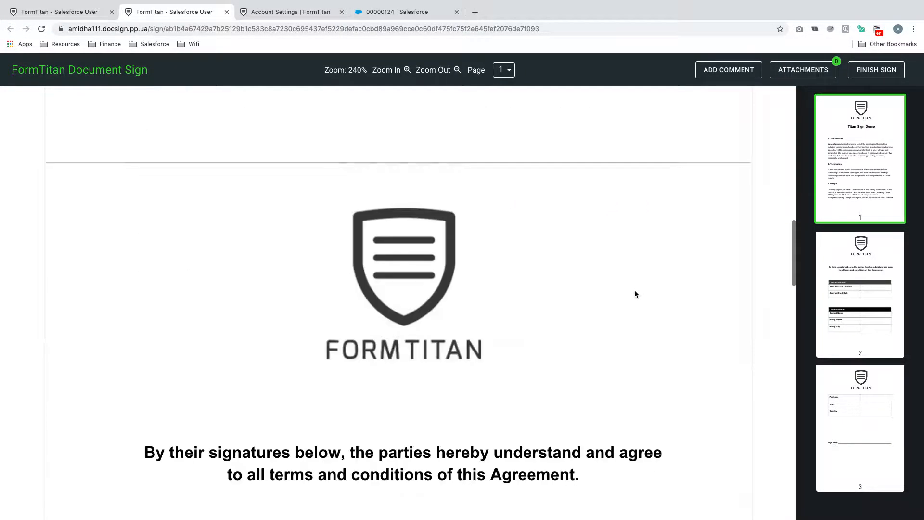
pyautogui.scroll(-15, 634, 291)
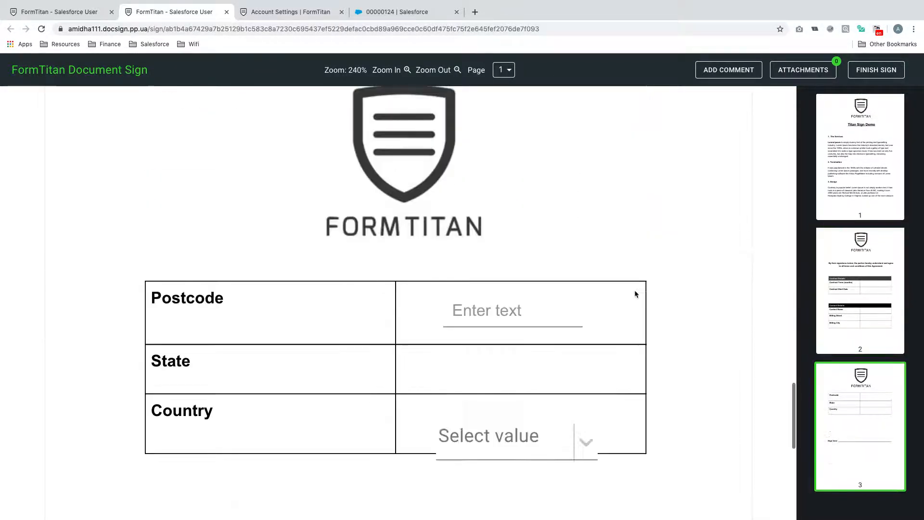
pyautogui.click(580, 336)
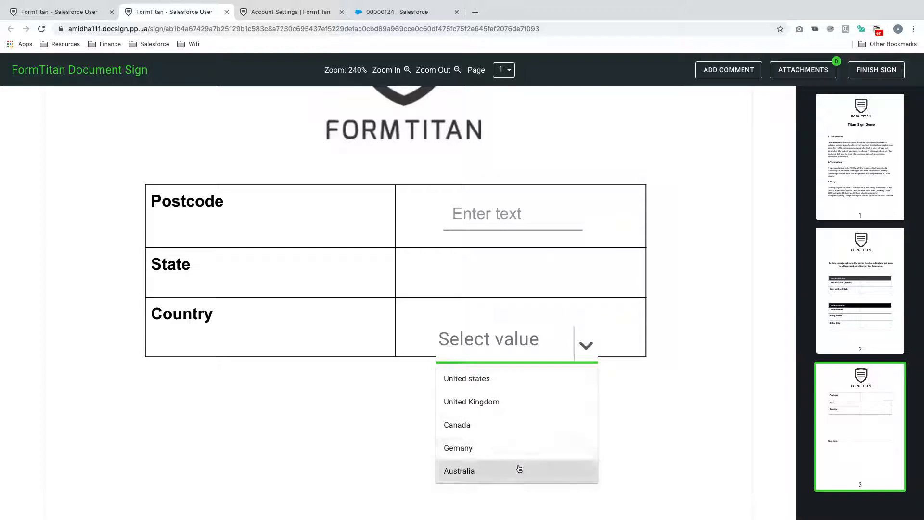
pyautogui.click(521, 406)
pyautogui.click(547, 358)
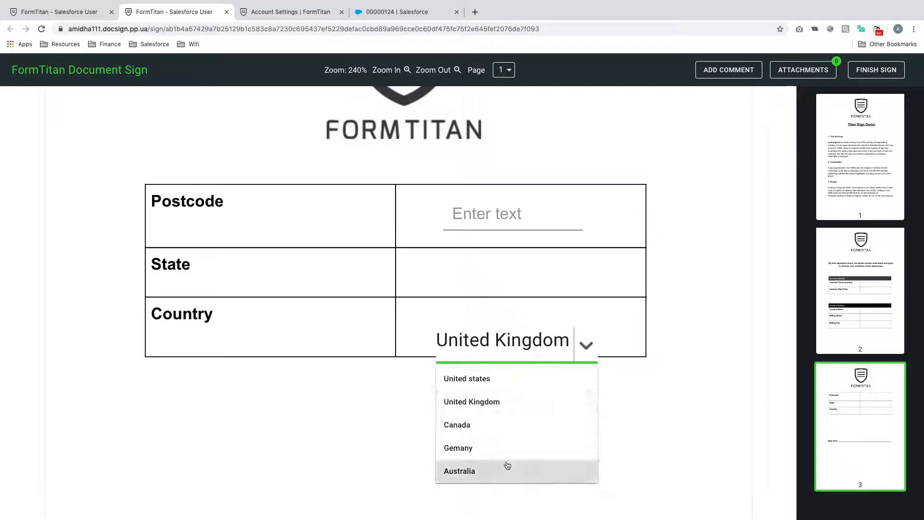
pyautogui.click(506, 468)
pyautogui.click(553, 334)
pyautogui.click(514, 430)
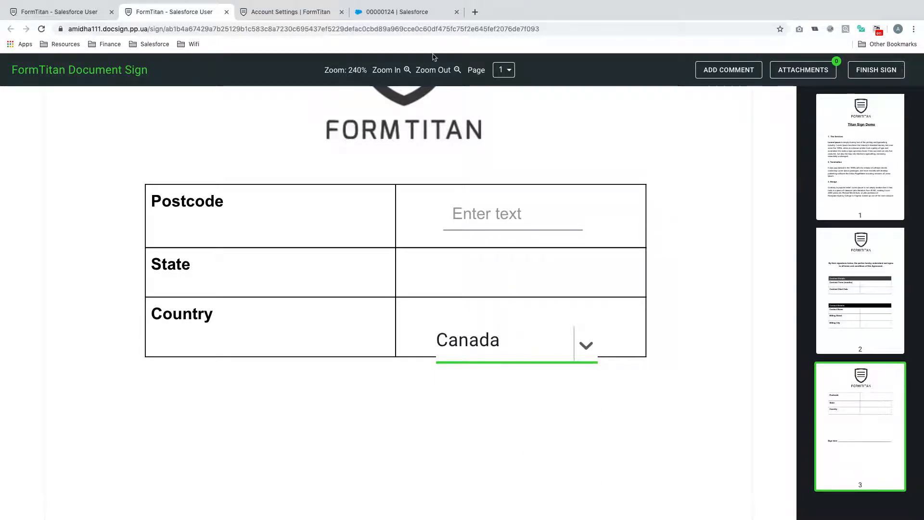
pyautogui.click(227, 12)
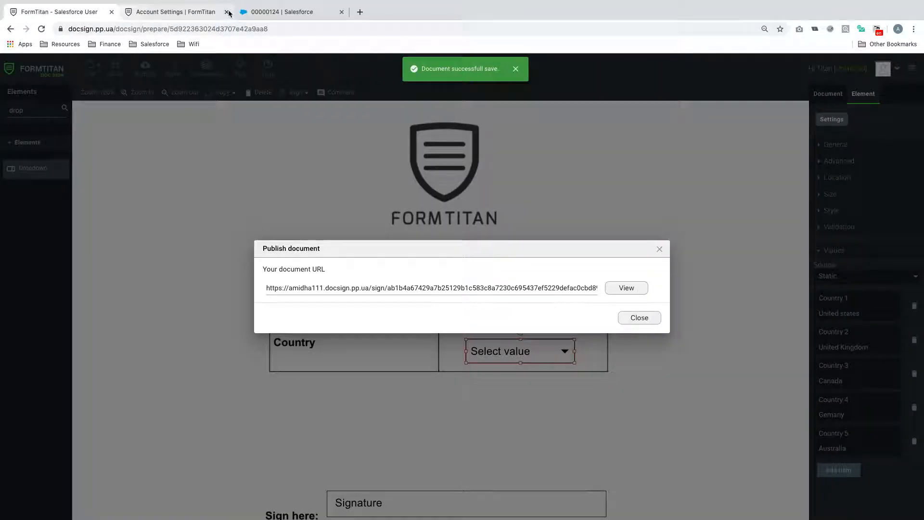
pyautogui.click(639, 318)
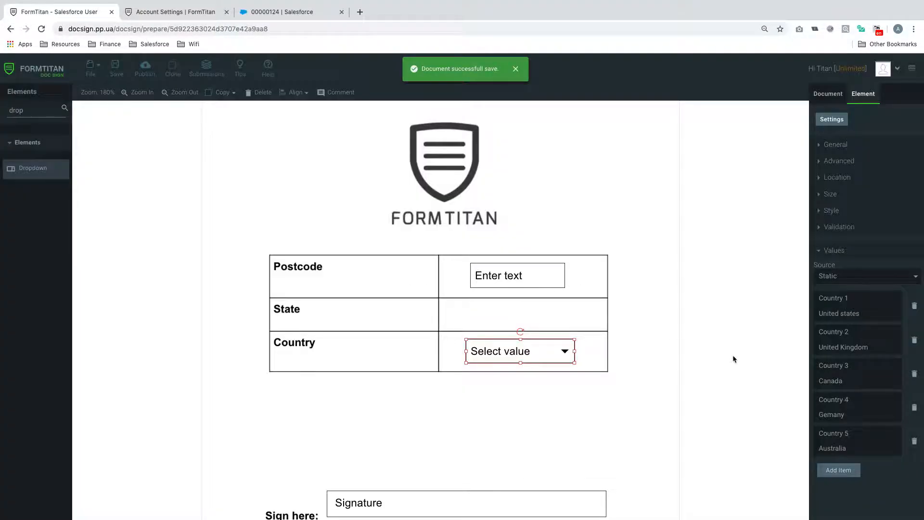
# Delete all five static options from the Country dropdown.
pyautogui.click(914, 306)
pyautogui.click(915, 306)
pyautogui.click(914, 306)
pyautogui.click(915, 306)
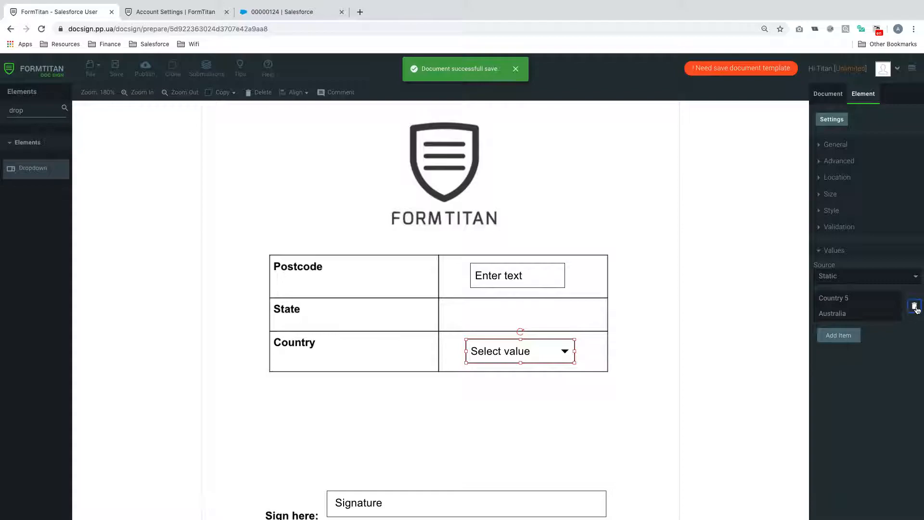
pyautogui.click(915, 306)
# Switch the Country dropdown's value source to Salesforce and shift the dropdown slightly up within its cell.
pyautogui.click(892, 275)
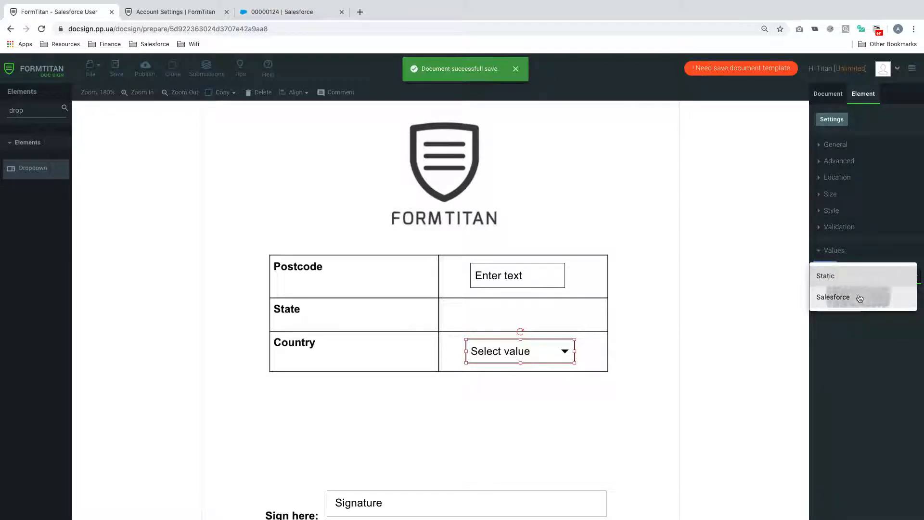
pyautogui.click(860, 298)
pyautogui.moveTo(544, 353); pyautogui.dragTo(521, 356)
# Configure the dropdown's Salesforce source with type PickList and object Contract.
pyautogui.click(845, 299)
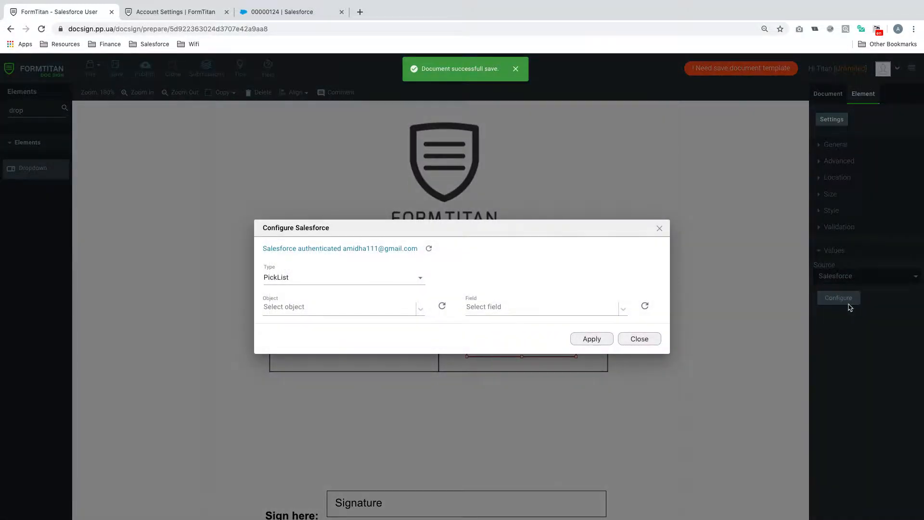
pyautogui.click(318, 309)
pyautogui.click(338, 275)
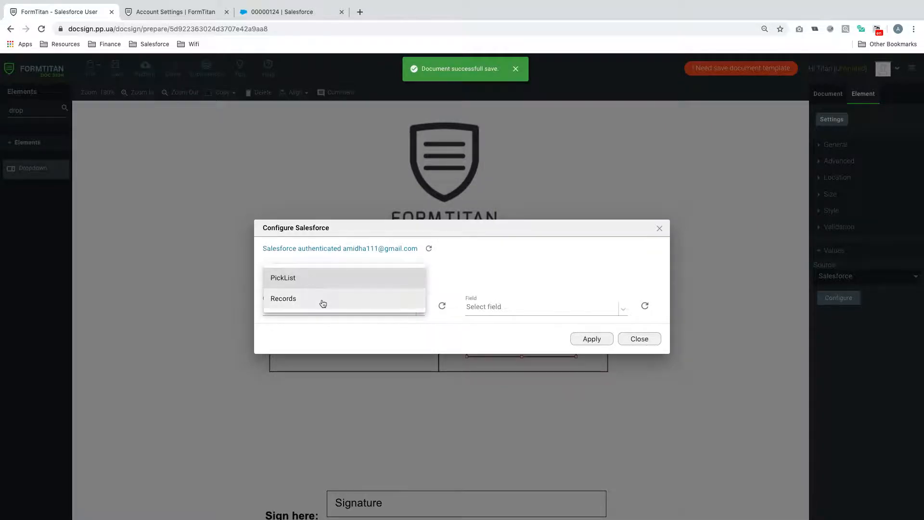
pyautogui.click(475, 261)
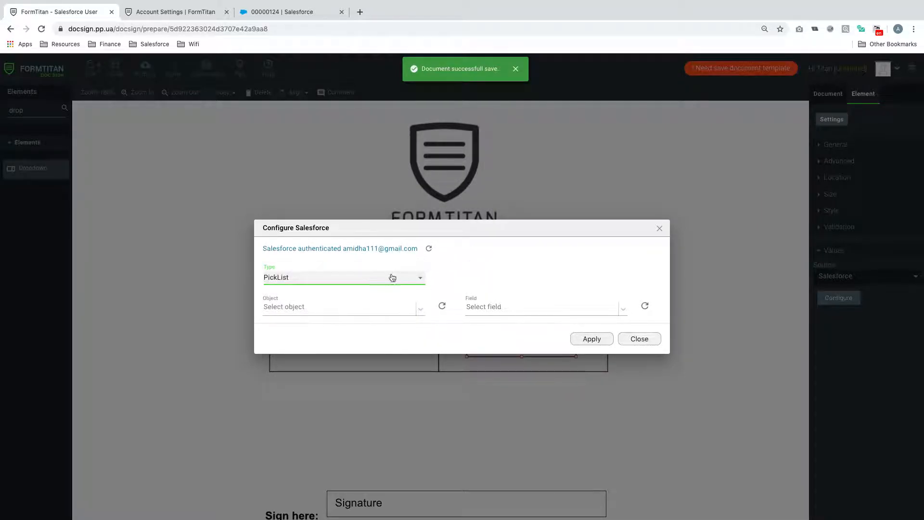
pyautogui.click(354, 304)
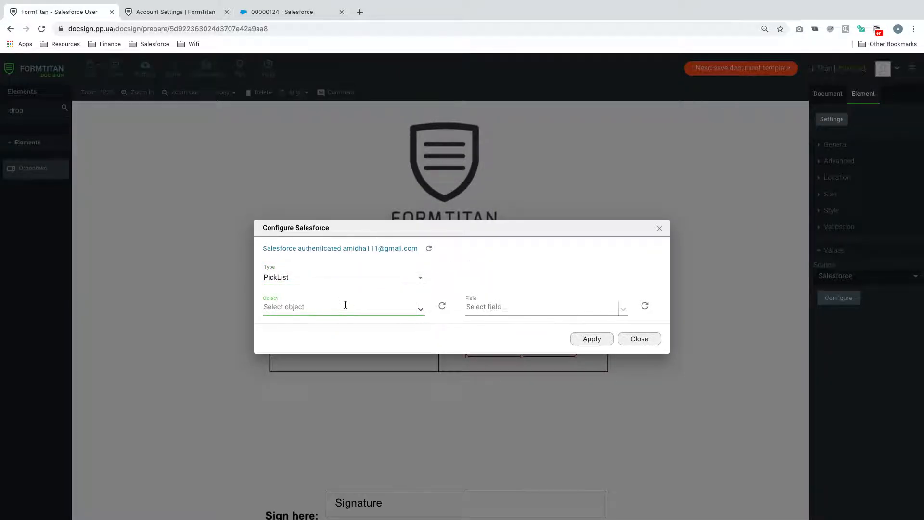
pyautogui.click(345, 304)
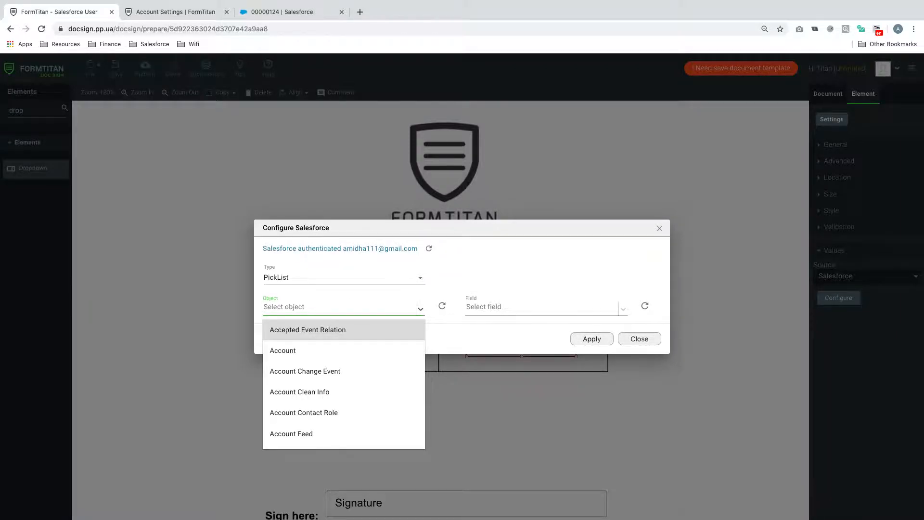
pyautogui.write('contr')
pyautogui.click(313, 331)
# Choose Billing Country Code as the Salesforce field and apply the configuration.
pyautogui.click(490, 308)
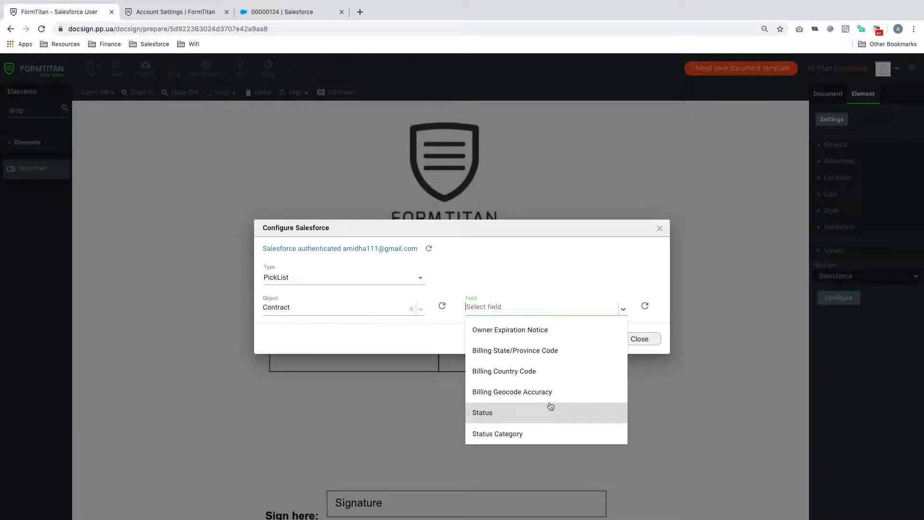
pyautogui.click(558, 370)
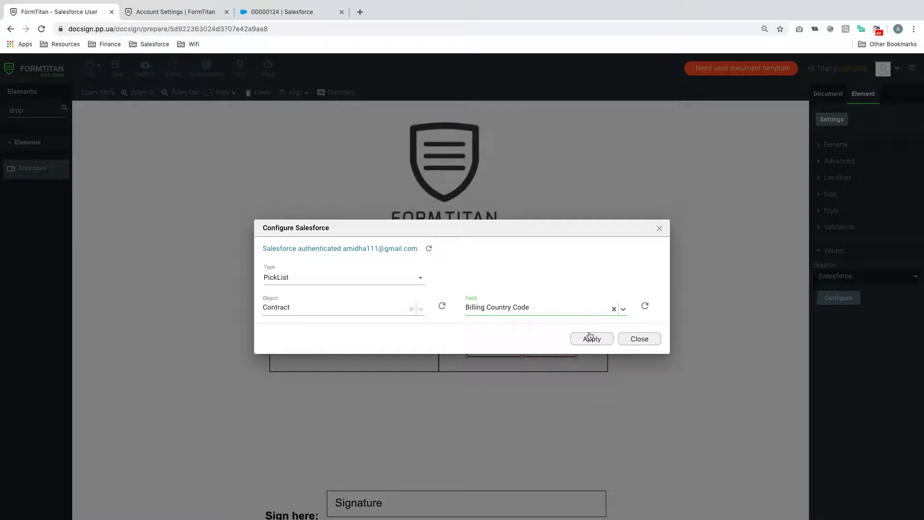
pyautogui.click(592, 338)
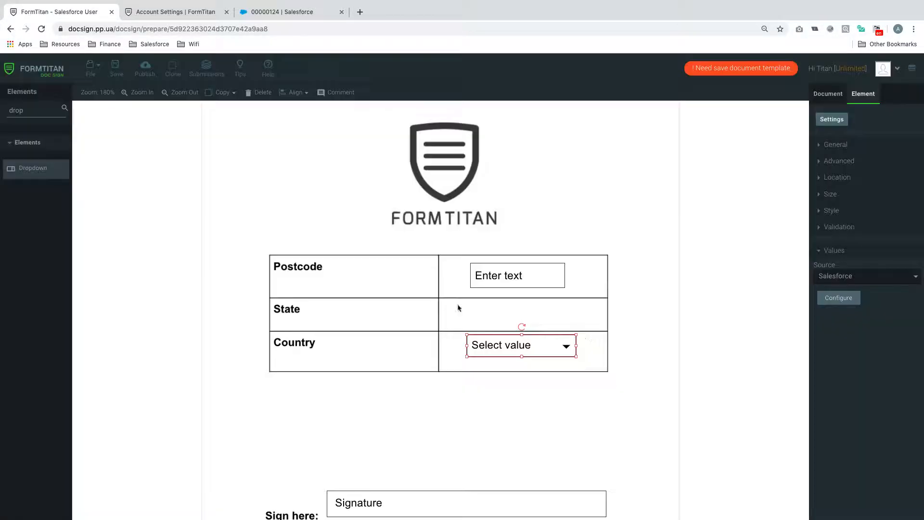
# Save the document with the Salesforce-sourced dropdown, publish it again and view the live document.
pyautogui.click(124, 76)
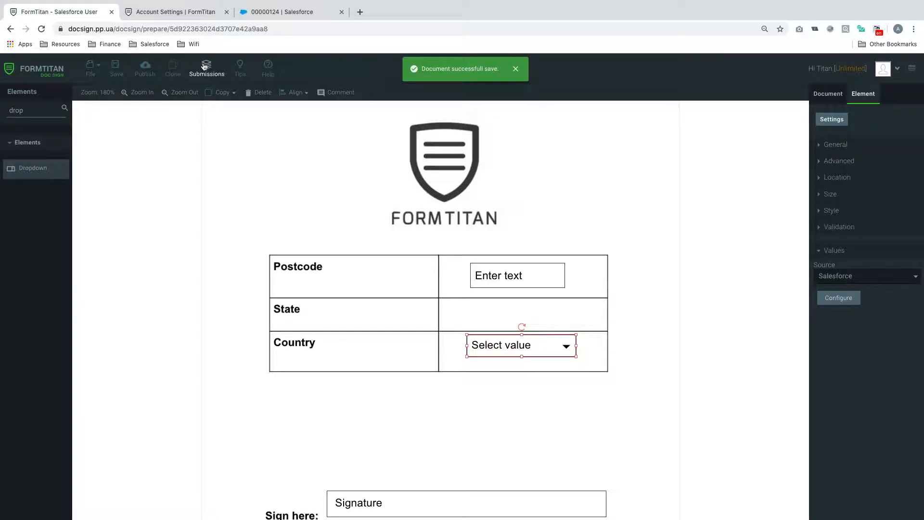
pyautogui.click(149, 68)
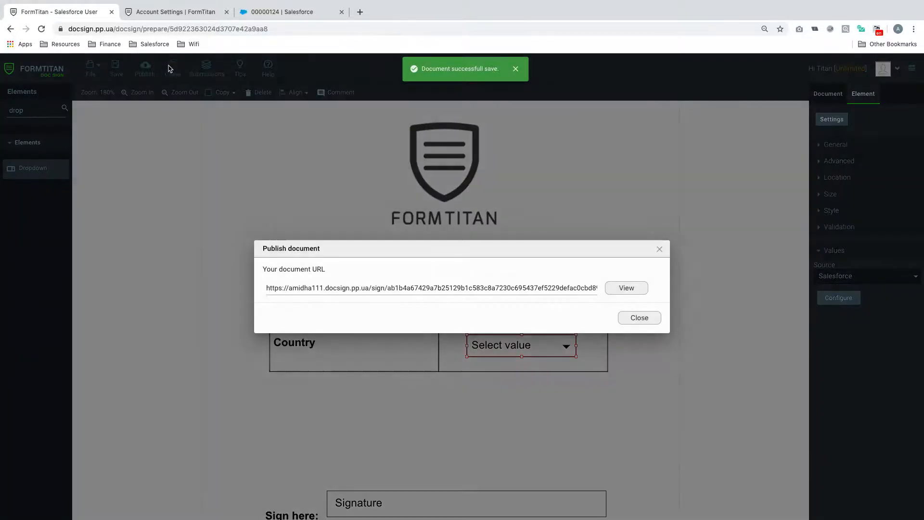
pyautogui.click(645, 288)
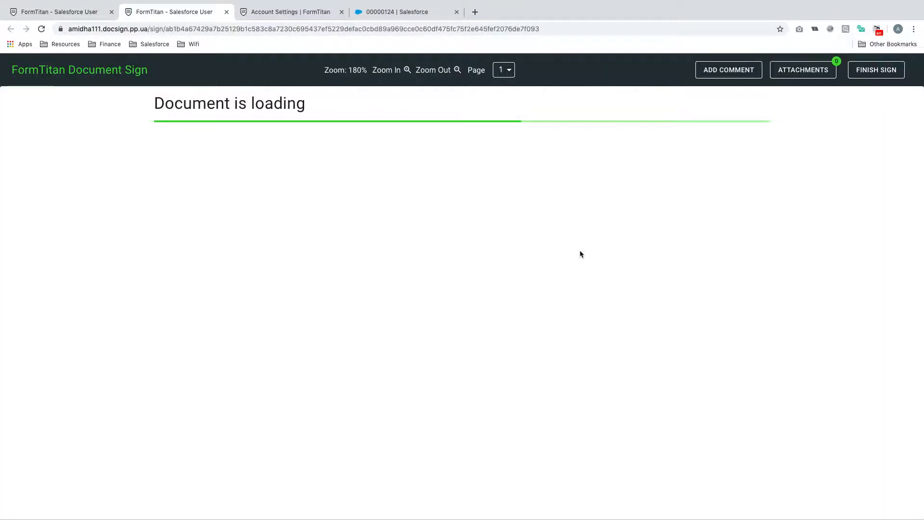
# Browse the Country dropdown's Salesforce list on page 3, pick the French Southern entry, and return to the document editor.
pyautogui.scroll(-20, 580, 251)
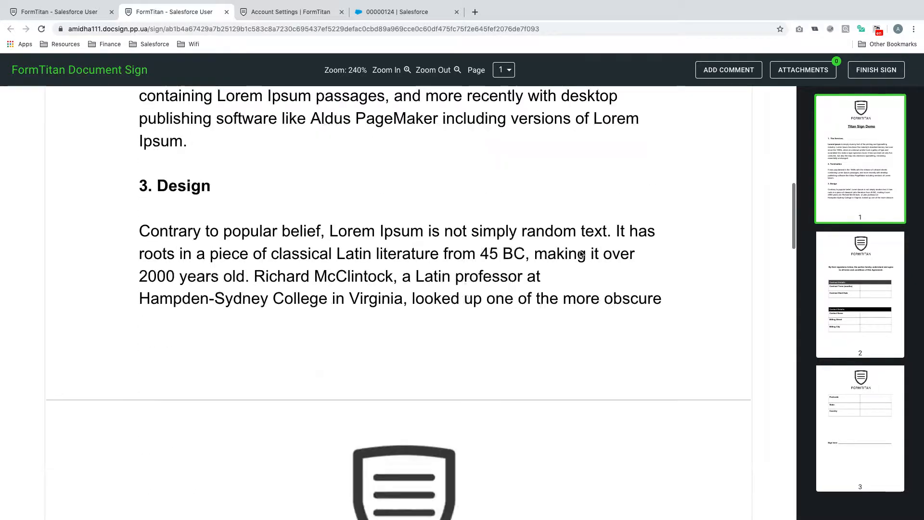
pyautogui.scroll(-15, 579, 253)
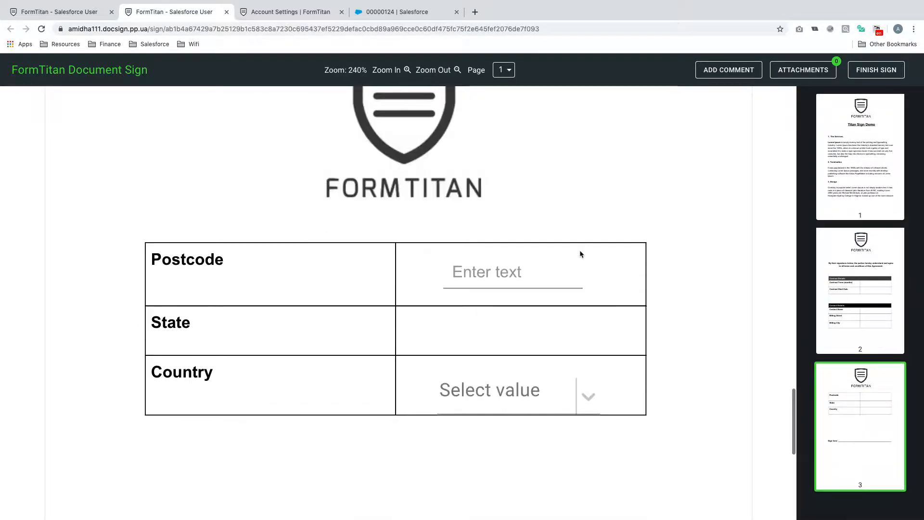
pyautogui.click(584, 248)
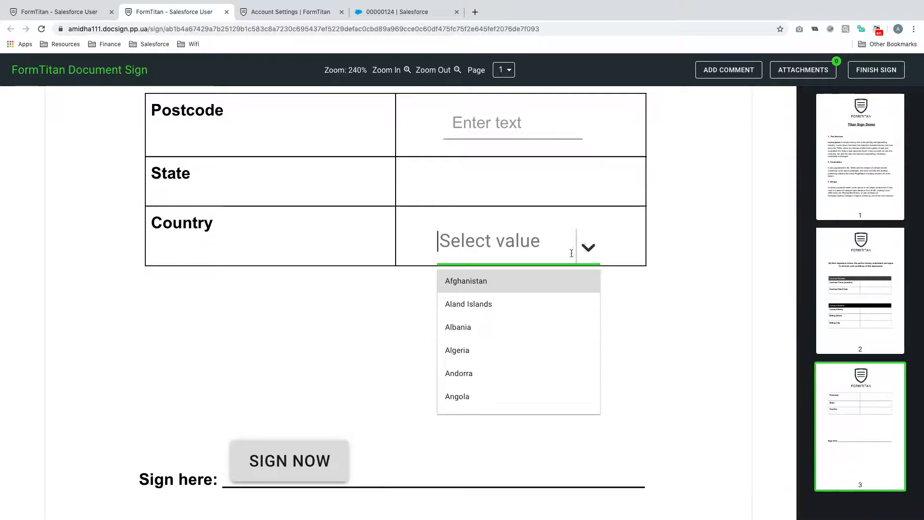
pyautogui.scroll(-5, 516, 319)
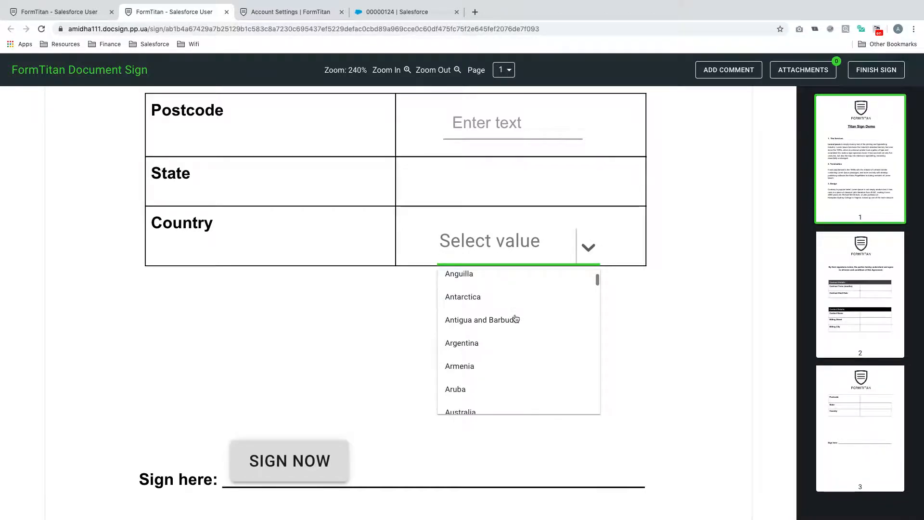
pyautogui.scroll(-5, 519, 330)
pyautogui.moveTo(598, 288); pyautogui.dragTo(597, 317)
pyautogui.scroll(-2, 597, 317)
pyautogui.click(515, 332)
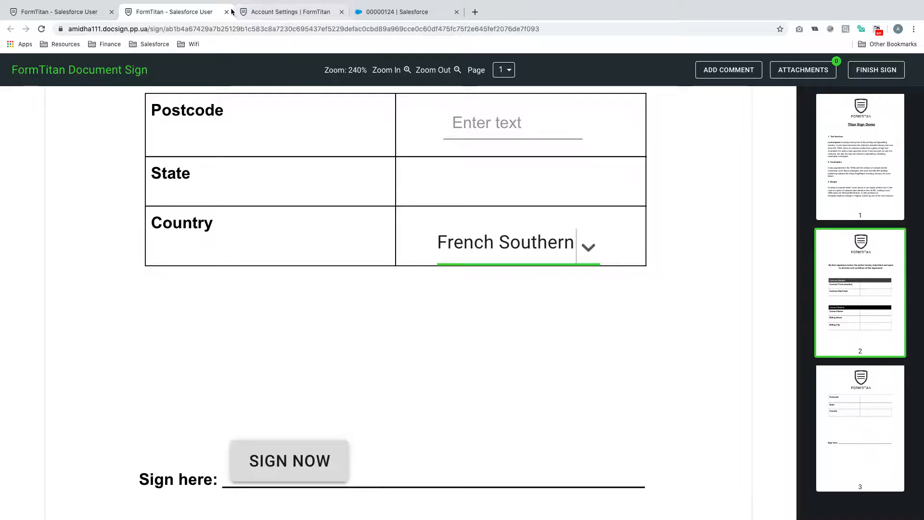
pyautogui.click(89, 16)
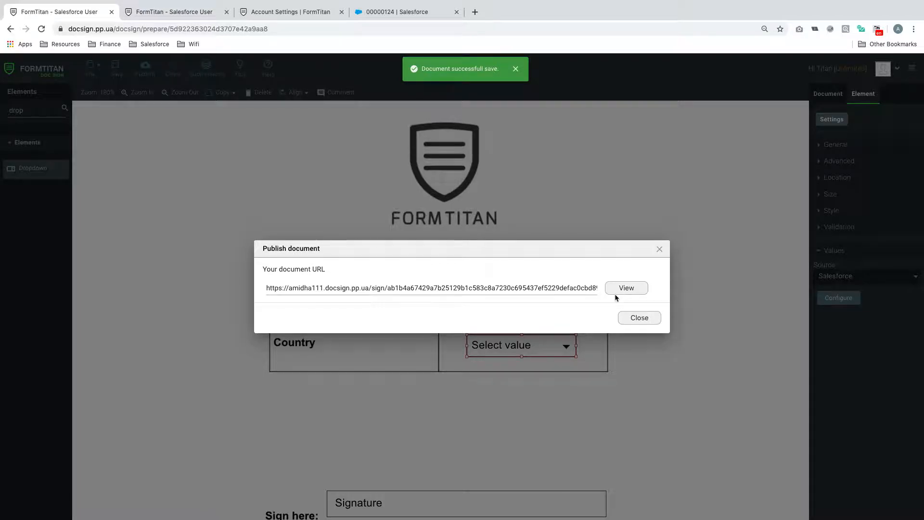
# Duplicate the Country dropdown, move the copy into the State row and set its value source to Static.
pyautogui.click(639, 318)
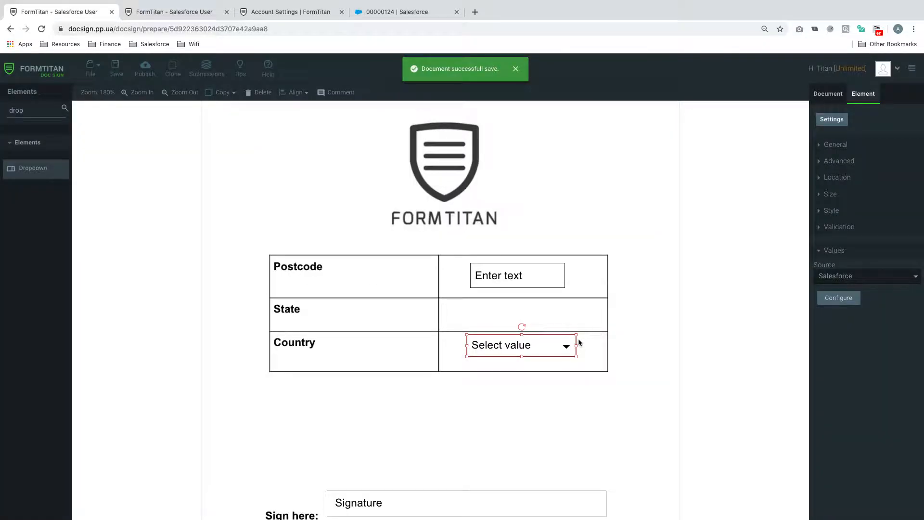
pyautogui.press('super+v')
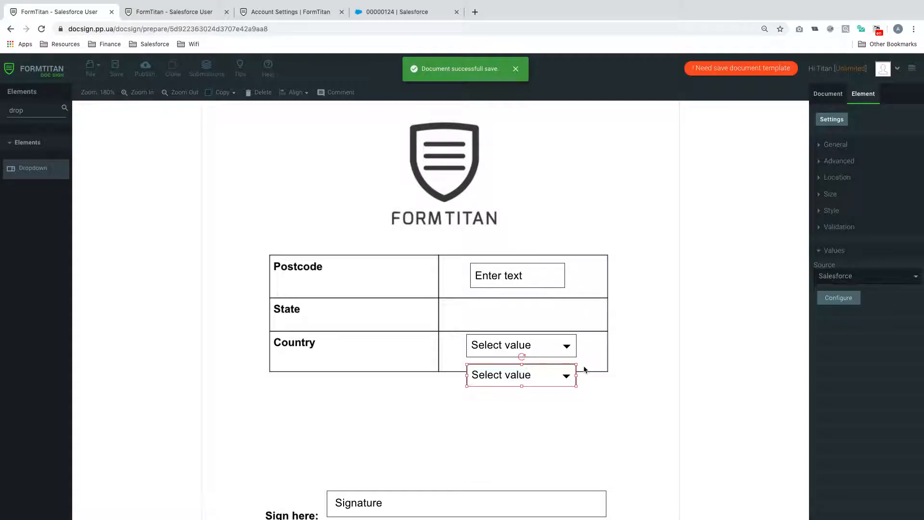
pyautogui.moveTo(546, 374); pyautogui.dragTo(545, 313)
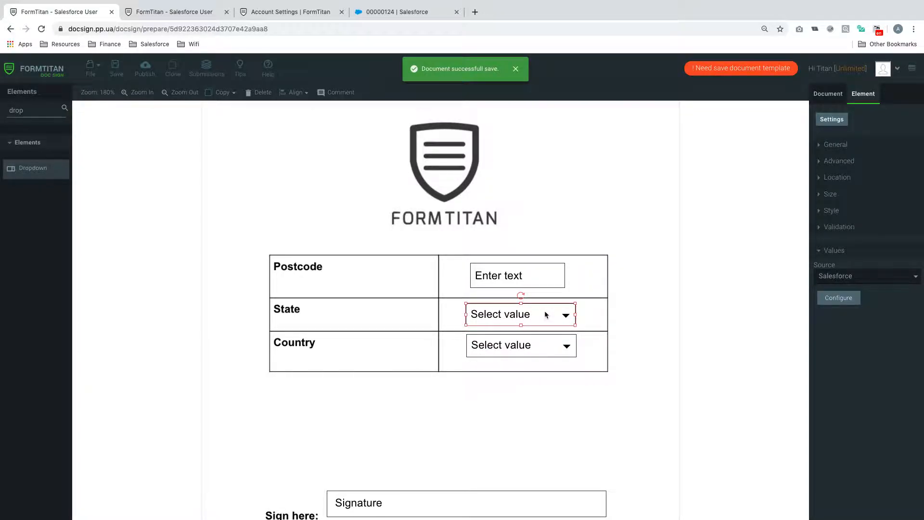
pyautogui.click(874, 284)
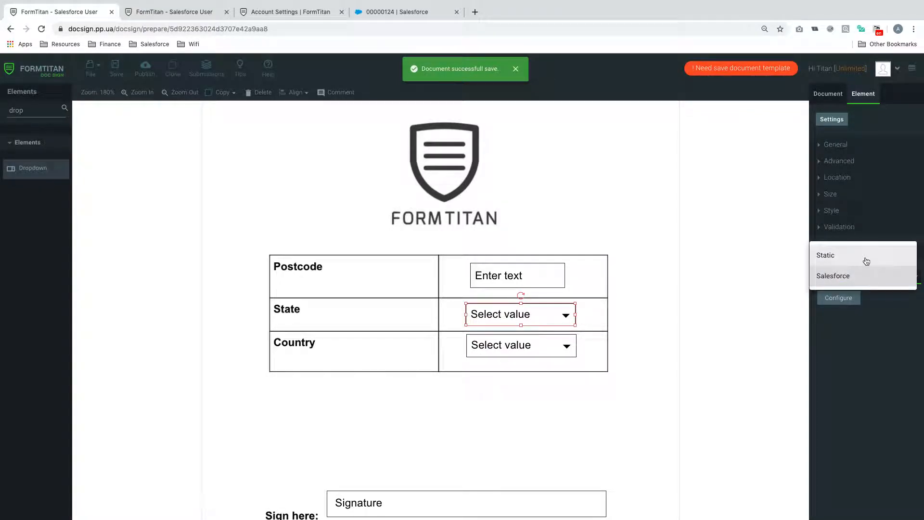
pyautogui.click(866, 261)
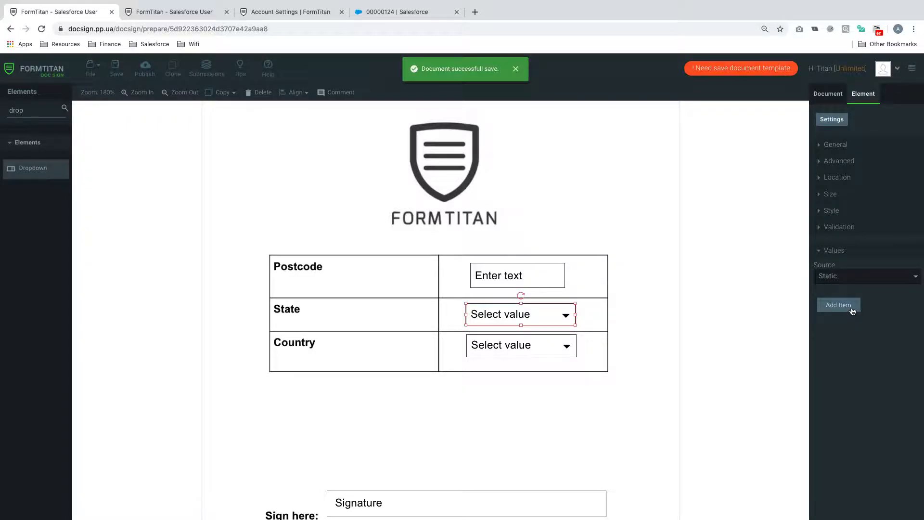
# Try a static item with key "Use this value for xyz" and text 123 on the State dropdown, and remove it.
pyautogui.click(851, 310)
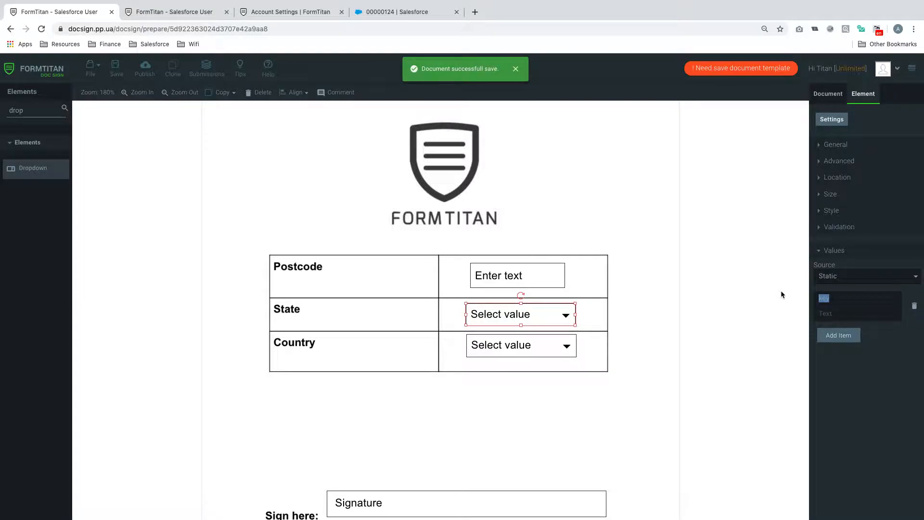
pyautogui.press('BackSpace')
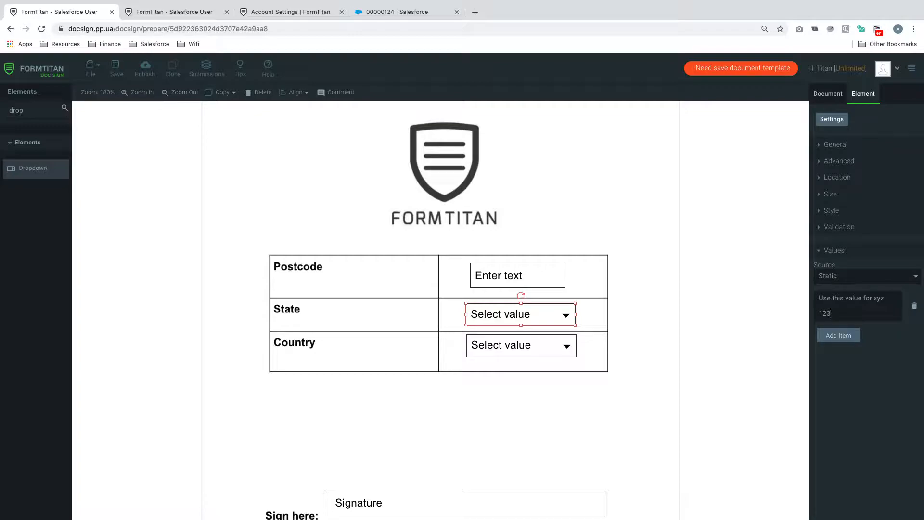
pyautogui.click(915, 306)
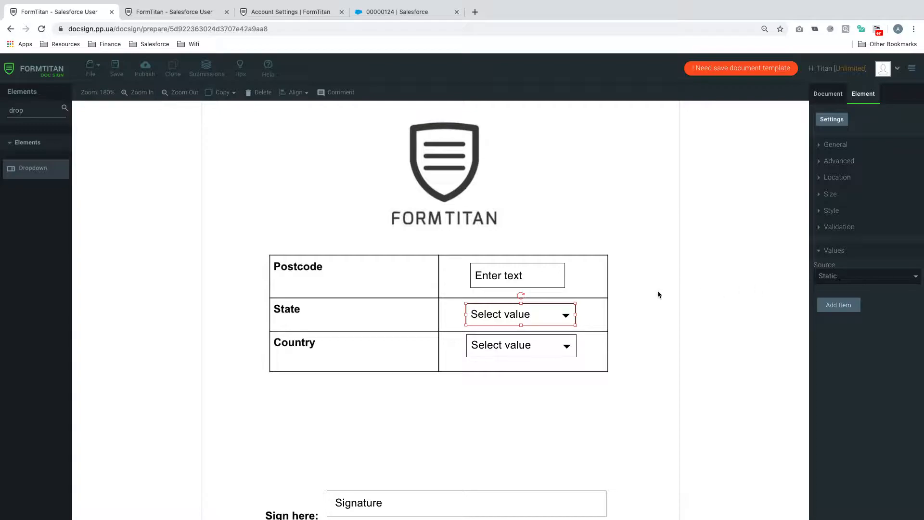
# Place a TextField element in the empty area below the signature line on page 3.
pyautogui.scroll(-3, 658, 294)
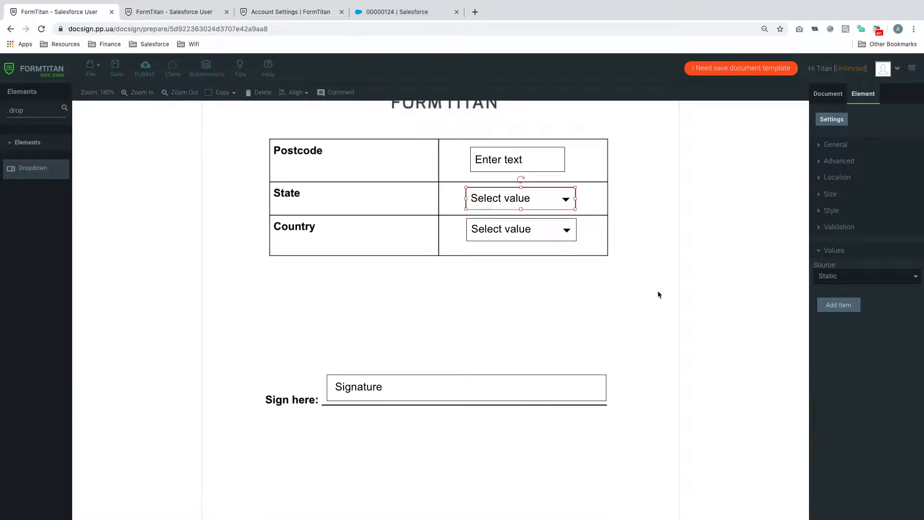
pyautogui.scroll(-2, 520, 329)
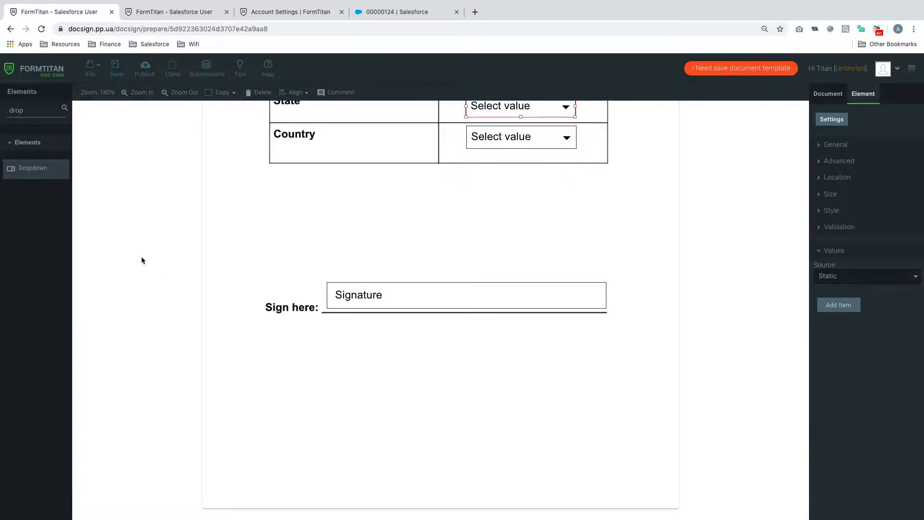
pyautogui.moveTo(42, 106); pyautogui.dragTo(2, 108)
pyautogui.write('labe')
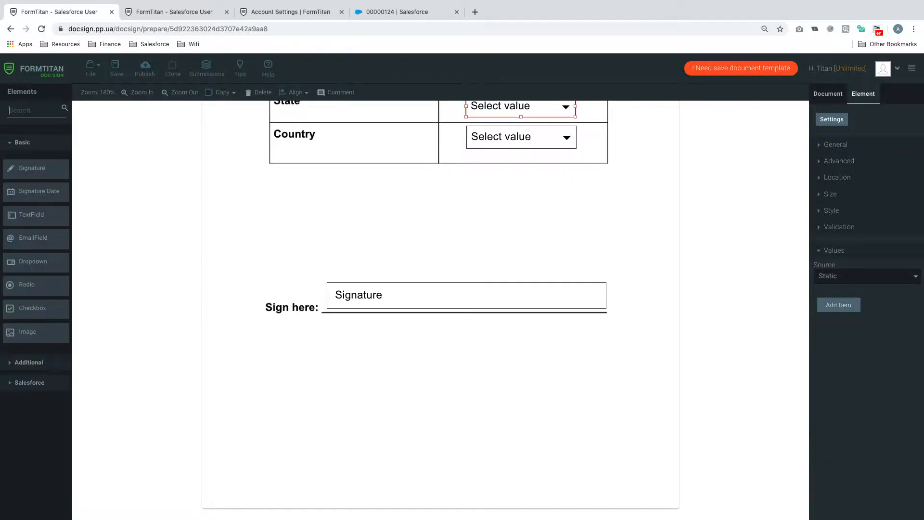
pyautogui.press('BackSpace')
pyautogui.press('BackSpace')
pyautogui.press('BackSpace')
pyautogui.press('BackSpace')
pyautogui.moveTo(53, 216)
pyautogui.mouseDown()
pyautogui.moveTo(77, 239)
pyautogui.moveTo(346, 367)
pyautogui.mouseUp()
pyautogui.click(415, 384)
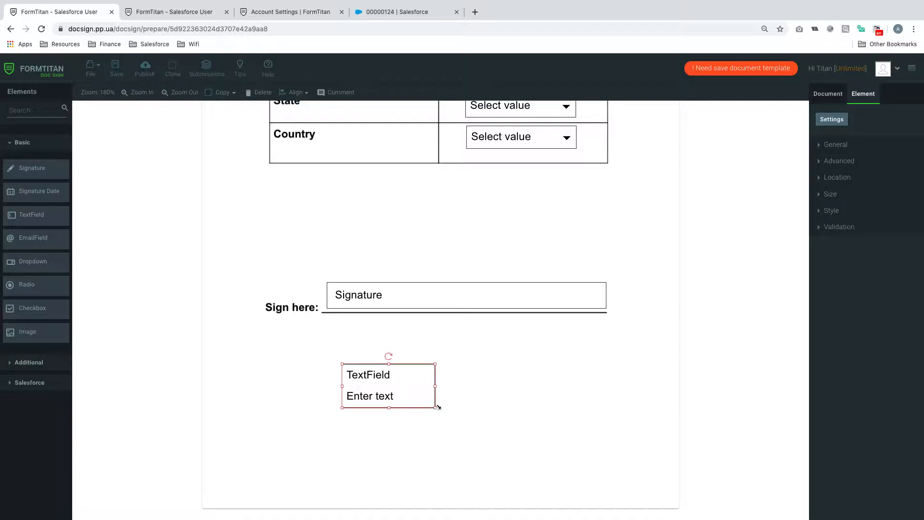
# Set the new text field's placeholder to "What is capital of England?".
pyautogui.click(838, 144)
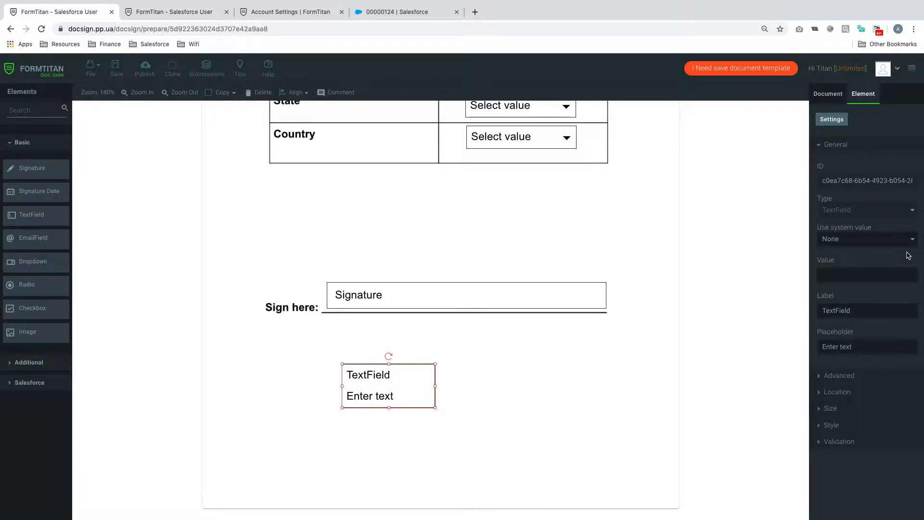
pyautogui.moveTo(865, 344); pyautogui.dragTo(778, 351)
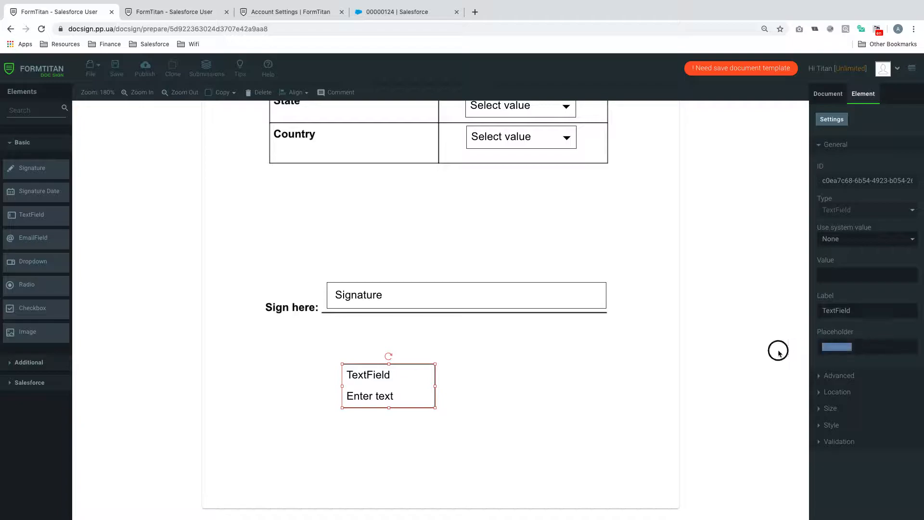
pyautogui.write('hat')
pyautogui.press('BackSpace')
pyautogui.press('BackSpace')
pyautogui.write('Eh')
pyautogui.press('BackSpace')
pyautogui.press('BackSpace')
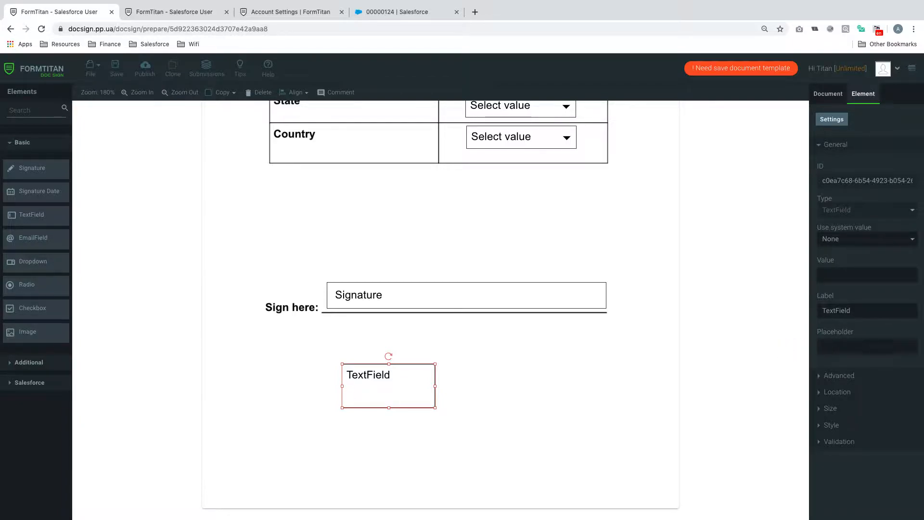
pyautogui.write('What is capital of England?')
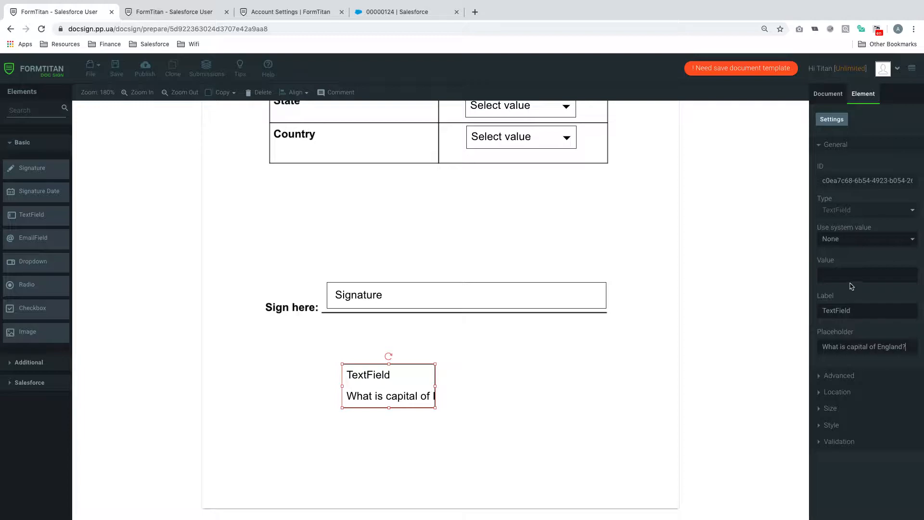
# Clear the text field's label and resize the field into a wide, single-line box that fits the whole question.
pyautogui.doubleClick(849, 311)
pyautogui.press('BackSpace')
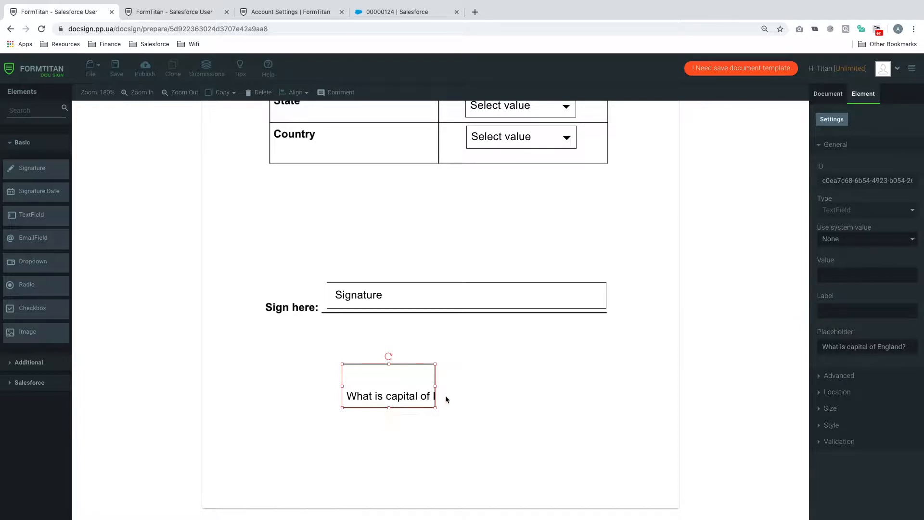
pyautogui.moveTo(435, 386); pyautogui.dragTo(608, 387)
pyautogui.moveTo(474, 409); pyautogui.dragTo(474, 388)
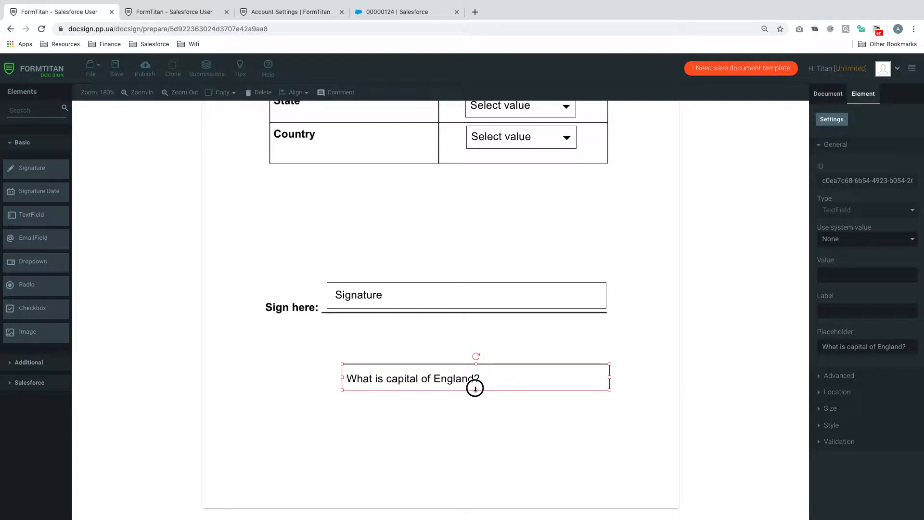
# Delete the Country dropdown and move the State dropdown directly beneath the capital question.
pyautogui.click(541, 140)
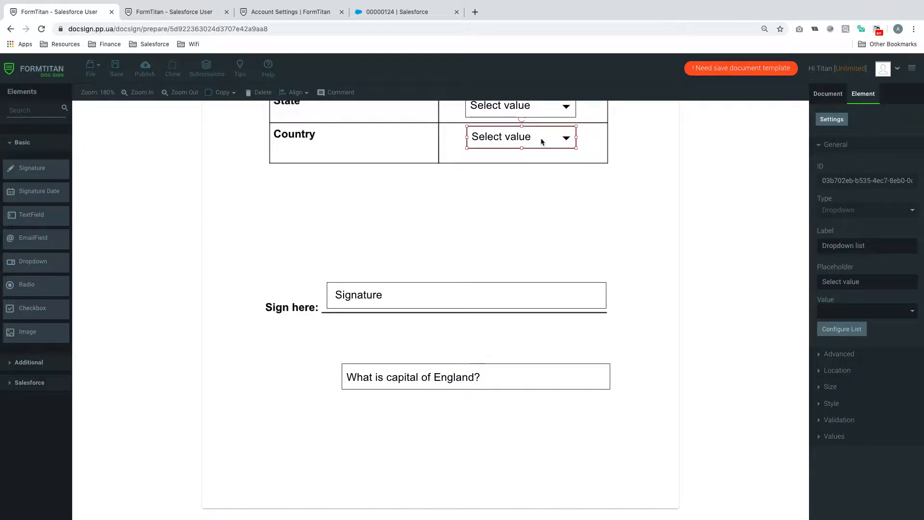
pyautogui.click(256, 95)
pyautogui.moveTo(543, 117); pyautogui.dragTo(414, 417)
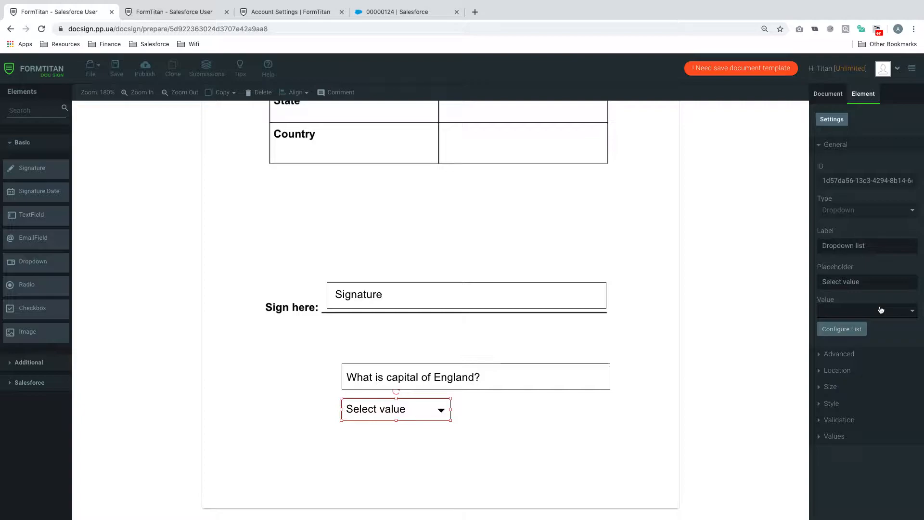
# Configure the moved dropdown's list with a Static source and add three items.
pyautogui.click(850, 331)
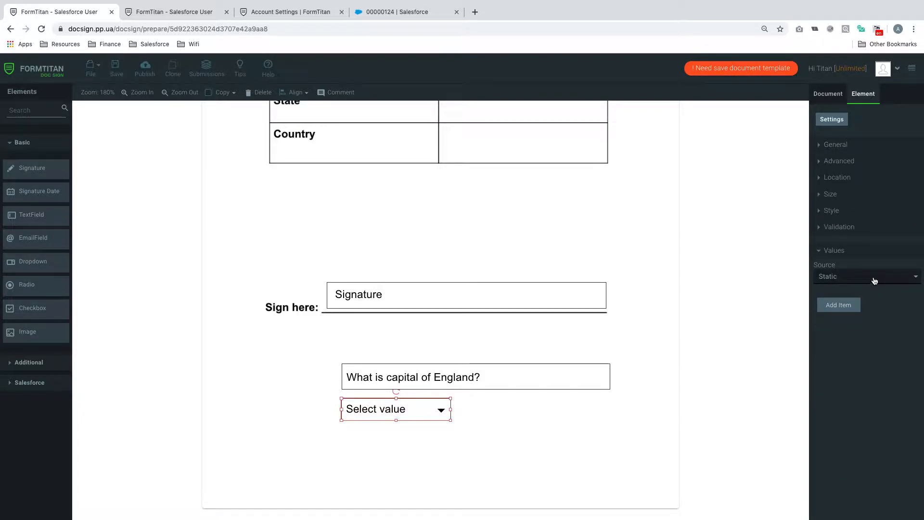
pyautogui.click(869, 282)
pyautogui.click(868, 275)
pyautogui.click(845, 305)
pyautogui.click(843, 336)
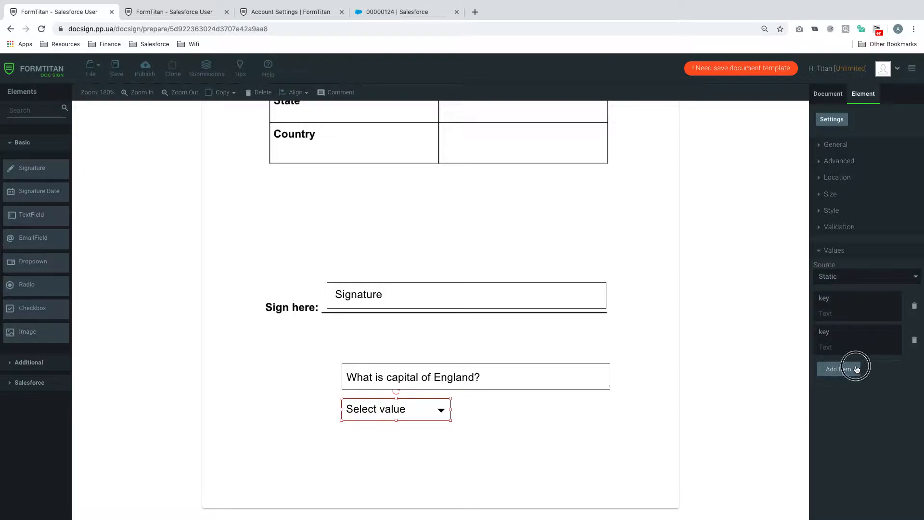
pyautogui.click(845, 368)
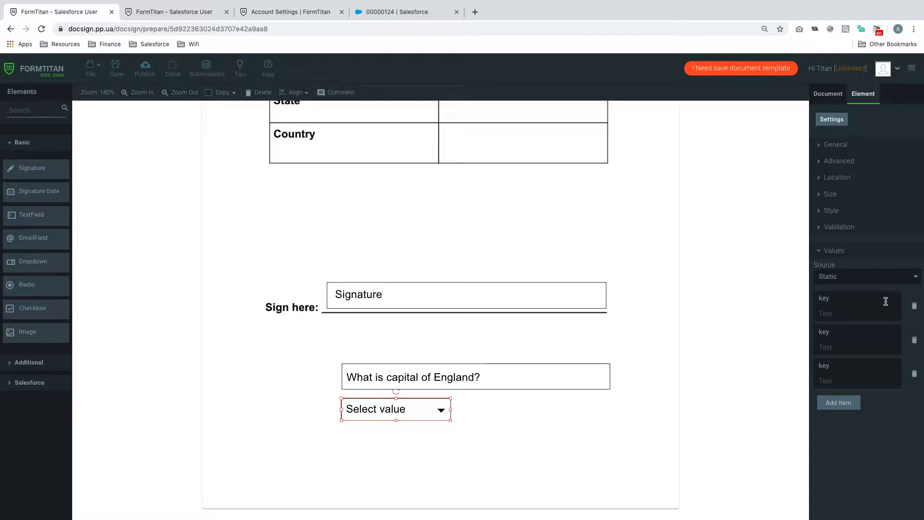
# Fill in the three items as Value 1 with Paris, Value 2 with London and Value 3 with Texas.
pyautogui.press('BackSpace')
pyautogui.press('BackSpace')
pyautogui.press('BackSpace')
pyautogui.write('Value 1')
pyautogui.doubleClick(850, 335)
pyautogui.write('Val')
pyautogui.doubleClick(846, 365)
pyautogui.write('V')
pyautogui.write('Paris')
pyautogui.write('Lon')
pyautogui.write('Texas')
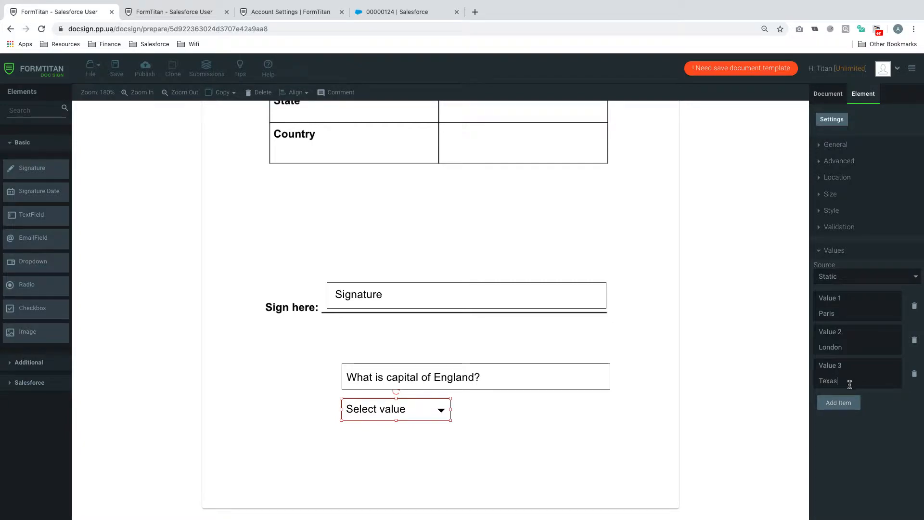
# Save and publish the document with the capital question, and view the live version.
pyautogui.click(117, 68)
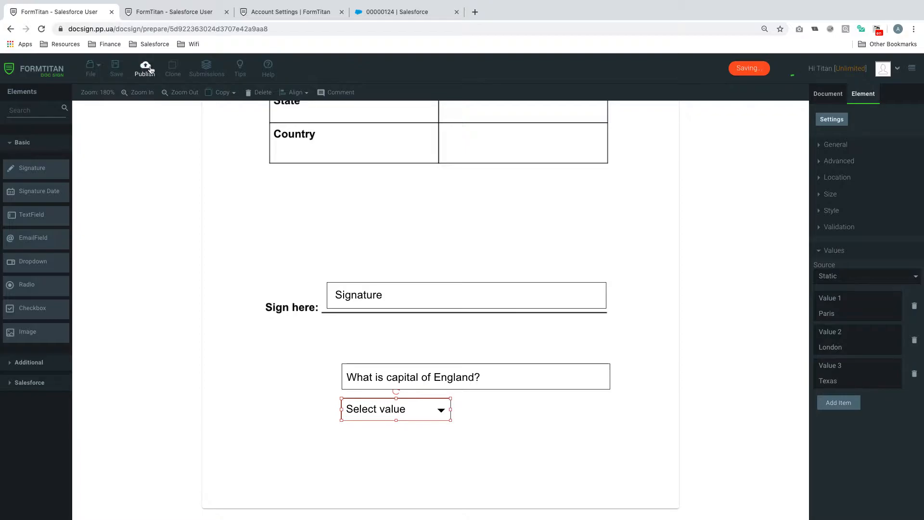
pyautogui.click(145, 69)
pyautogui.click(625, 288)
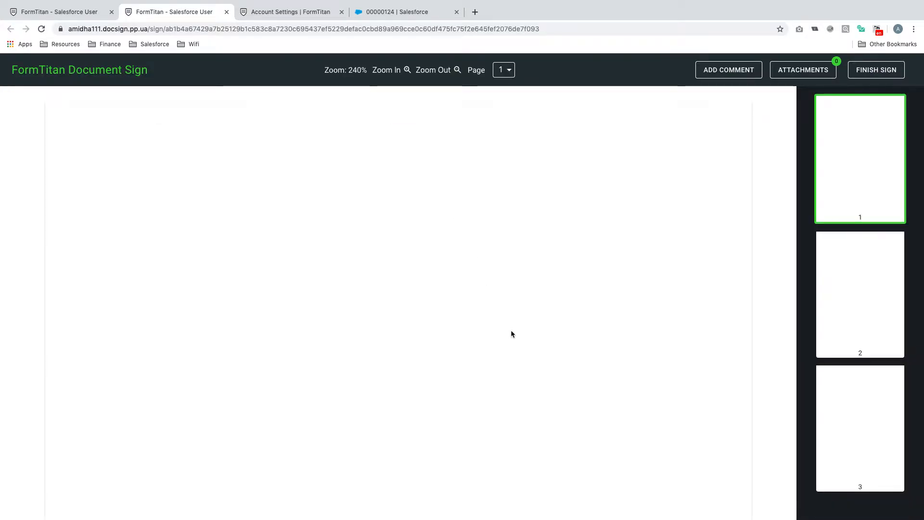
# Choose London in the live document's dropdown below the capital question, and return to the document editor.
pyautogui.scroll(-20, 511, 334)
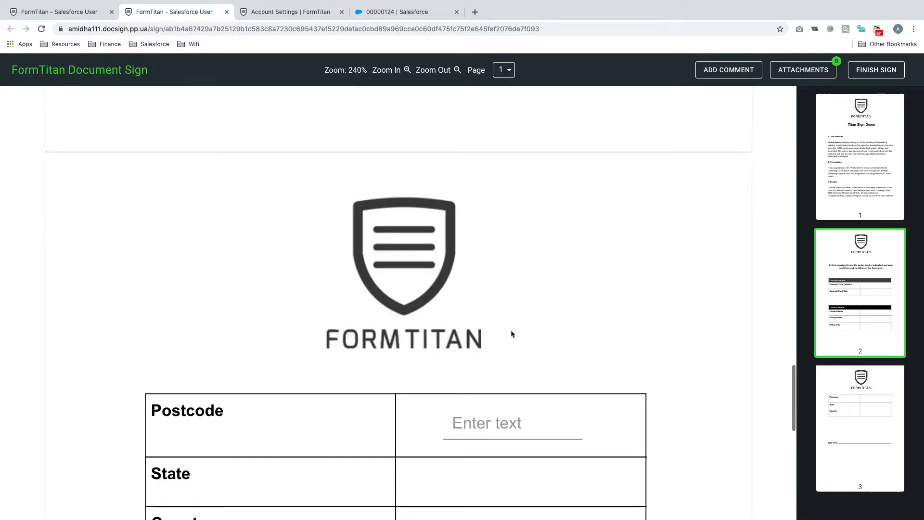
pyautogui.scroll(-10, 510, 330)
pyautogui.click(415, 314)
pyautogui.click(373, 358)
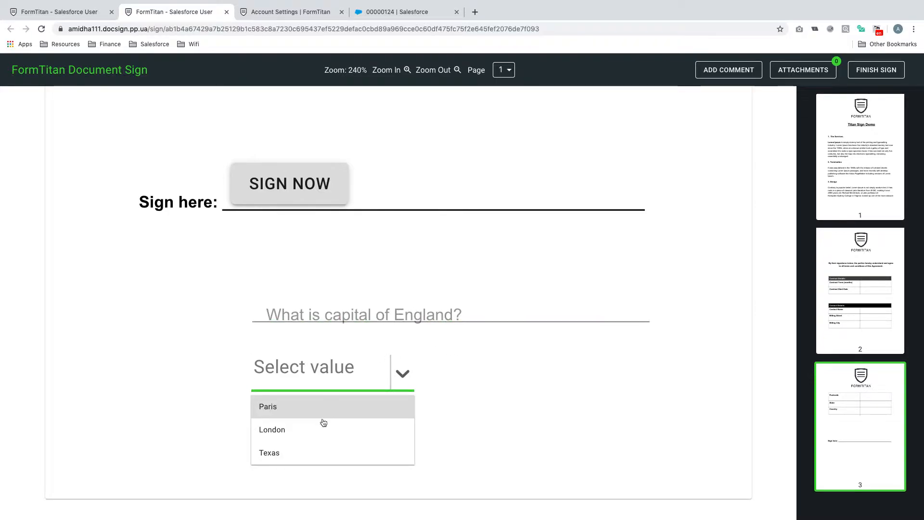
pyautogui.click(320, 430)
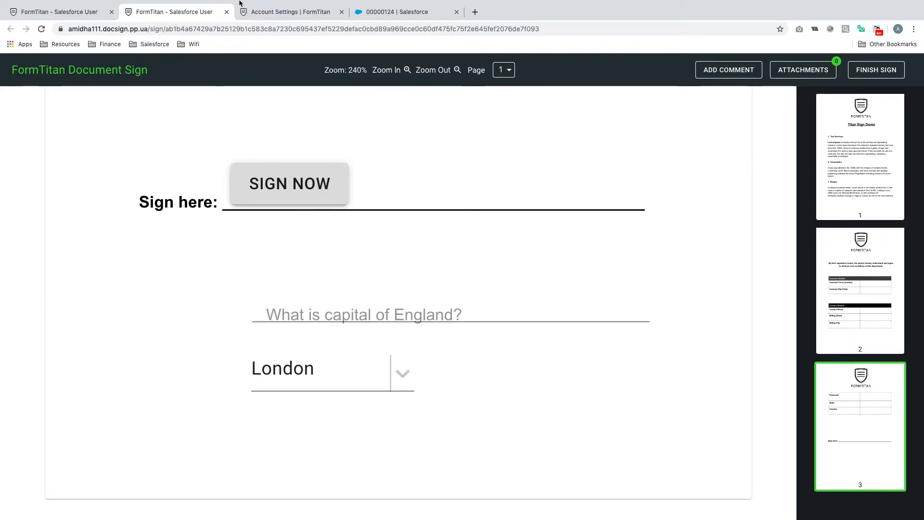
pyautogui.click(226, 12)
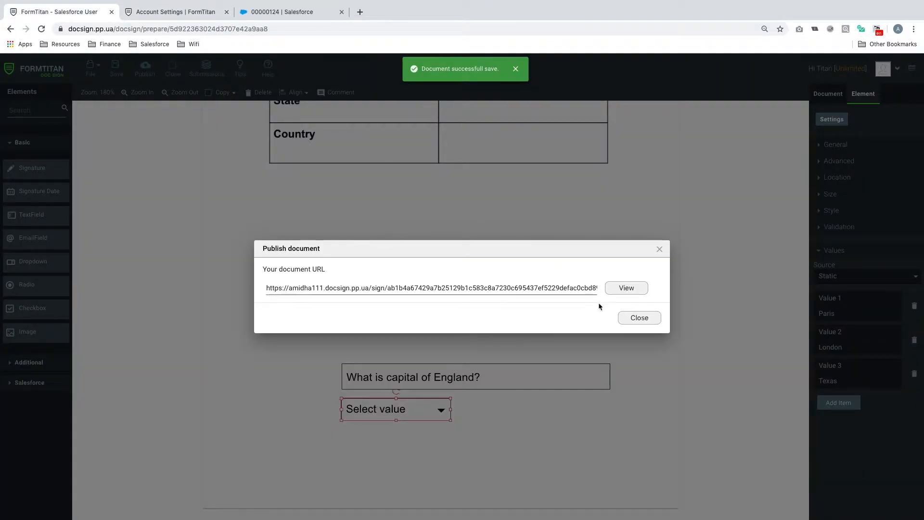
pyautogui.click(639, 317)
# Switch the capital dropdown's source to Salesforce and view its picklist configuration without applying changes.
pyautogui.click(888, 283)
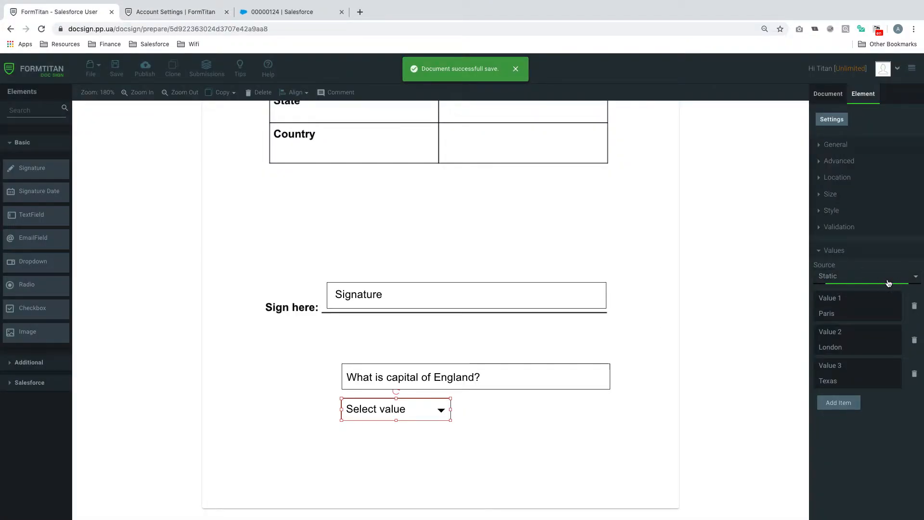
pyautogui.click(861, 298)
pyautogui.click(854, 299)
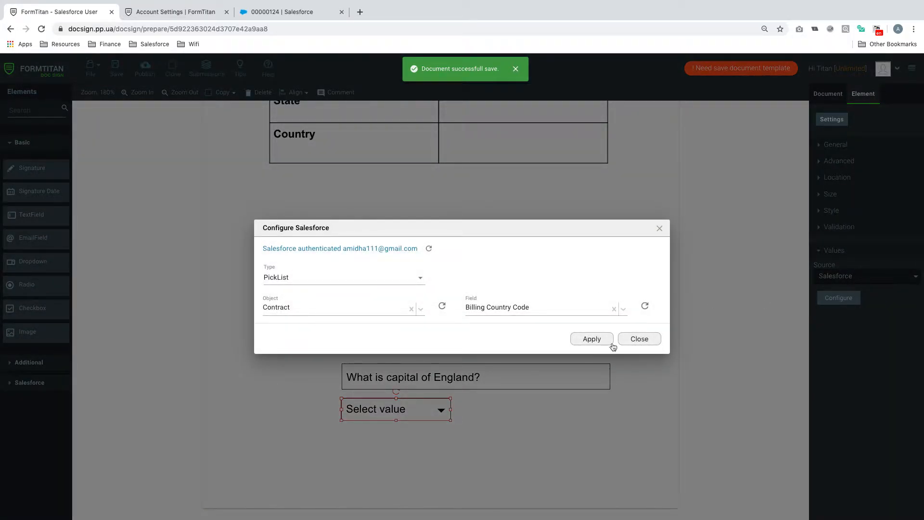
pyautogui.click(652, 340)
# Delete both the capital question text field and the dropdown beneath it.
pyautogui.click(500, 427)
pyautogui.moveTo(441, 384); pyautogui.dragTo(413, 365)
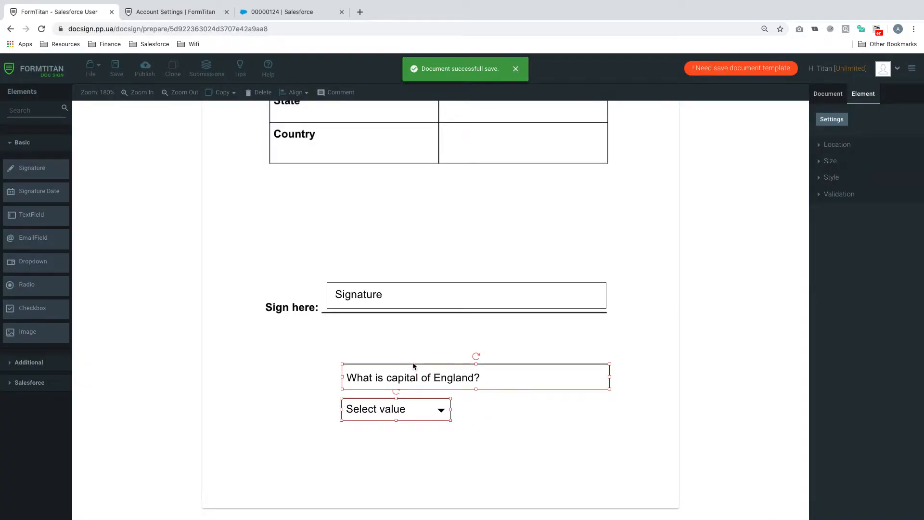
pyautogui.click(260, 92)
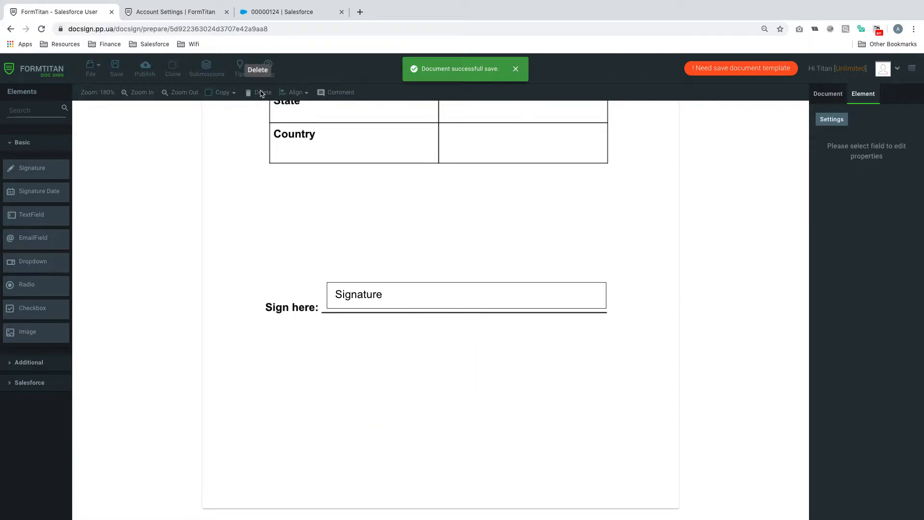
# Find the Radio element and place it below the signature line.
pyautogui.click(41, 108)
pyautogui.write('rad')
pyautogui.moveTo(20, 168)
pyautogui.mouseDown()
pyautogui.moveTo(422, 235)
pyautogui.moveTo(456, 339)
pyautogui.moveTo(450, 361)
pyautogui.mouseUp()
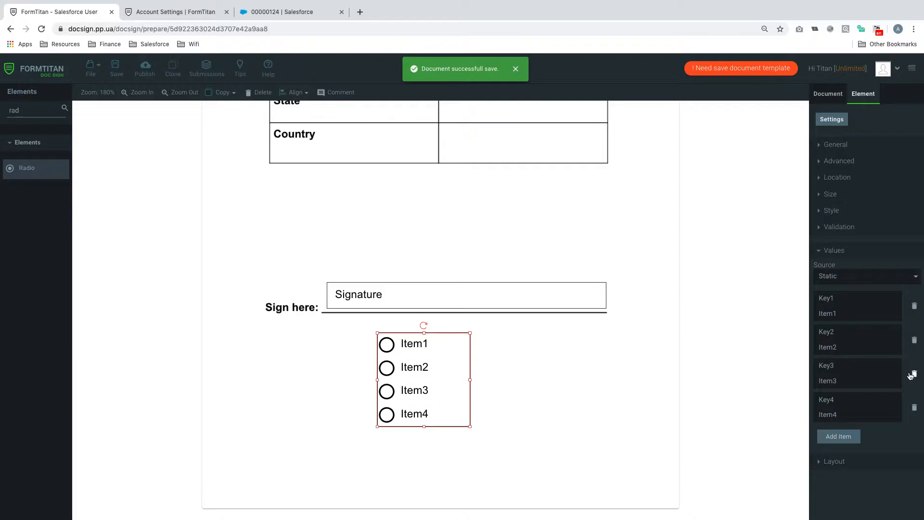
# Delete all four static items from the radio group's values.
pyautogui.doubleClick(838, 298)
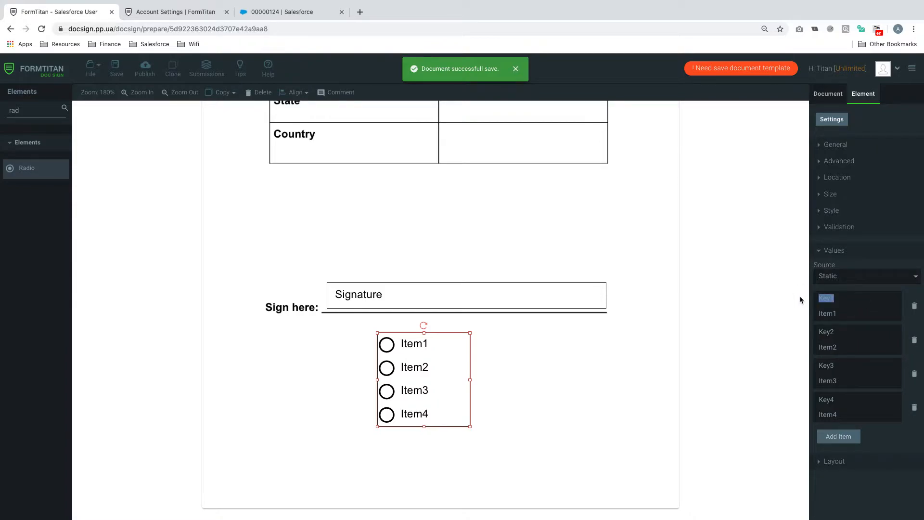
pyautogui.click(915, 306)
pyautogui.click(914, 306)
pyautogui.click(914, 306)
pyautogui.click(914, 306)
# Switch the radio group's value source to Salesforce and apply the PickList type with the Contract object's Status field.
pyautogui.click(866, 277)
pyautogui.click(865, 293)
pyautogui.click(853, 298)
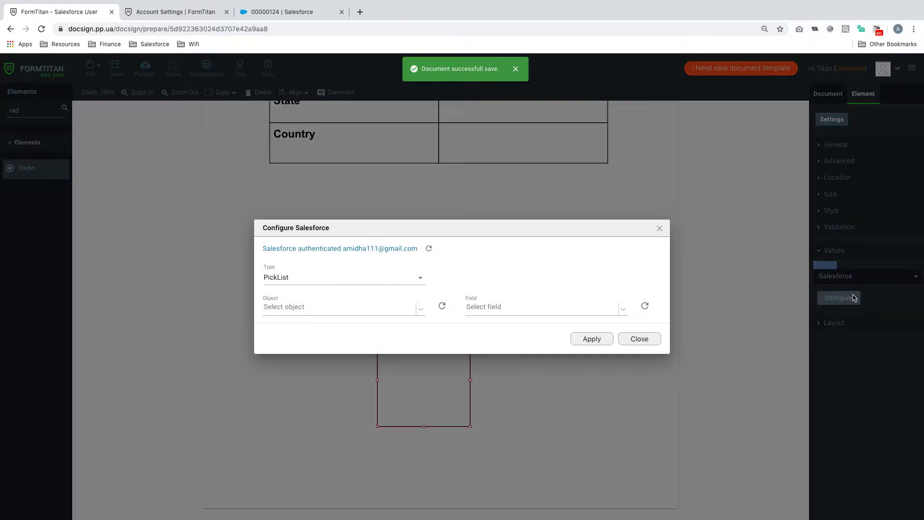
pyautogui.click(340, 312)
pyautogui.click(340, 309)
pyautogui.click(340, 310)
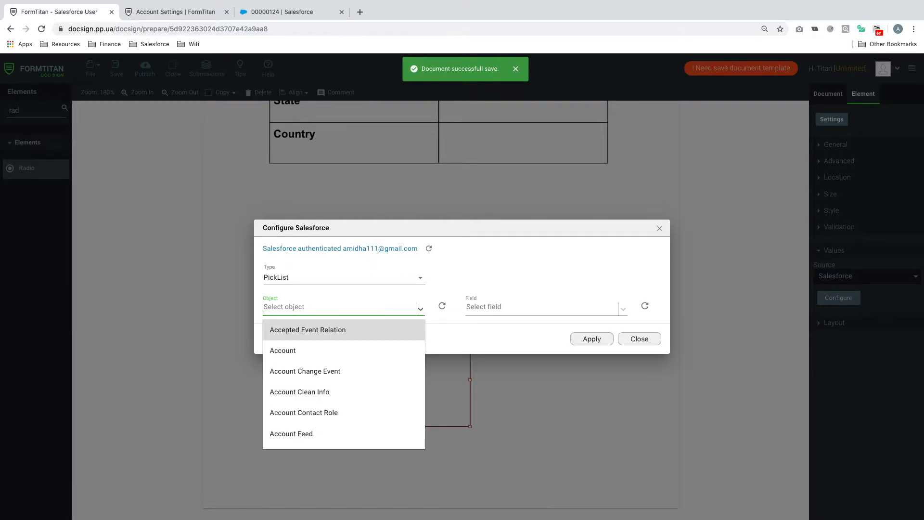
pyautogui.write('contr')
pyautogui.click(319, 330)
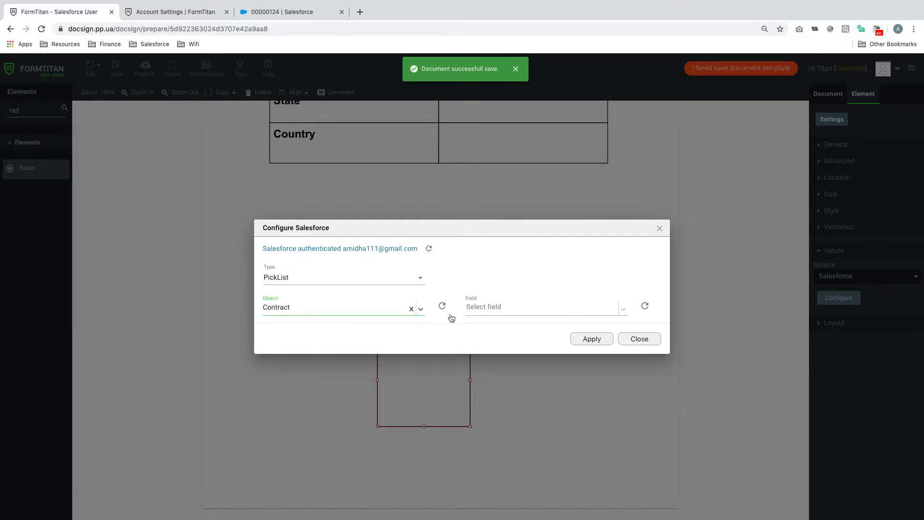
pyautogui.click(498, 314)
pyautogui.click(506, 412)
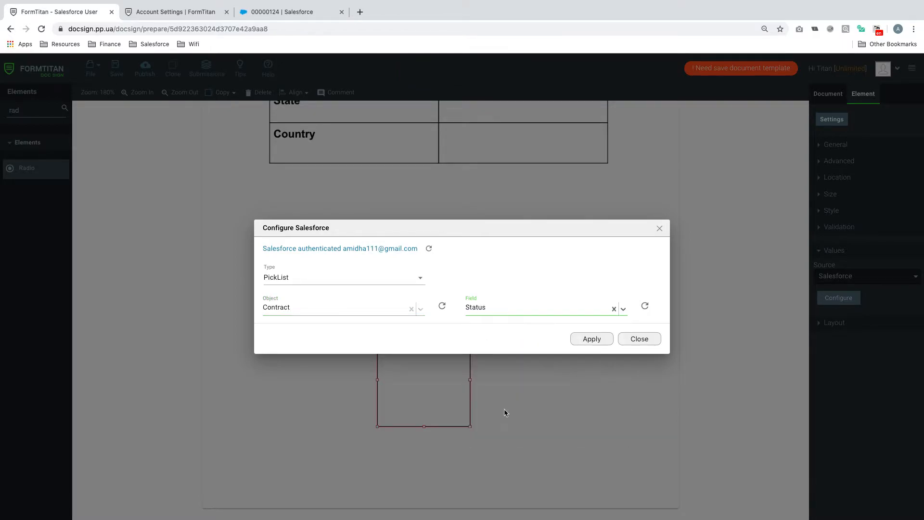
pyautogui.click(592, 339)
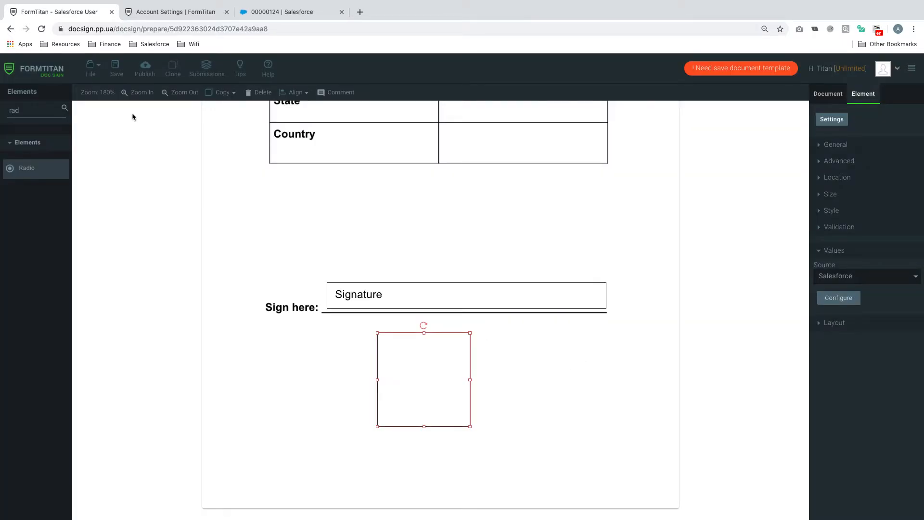
# Save and publish the document, and view the radio group below the signature line in the live version.
pyautogui.click(116, 68)
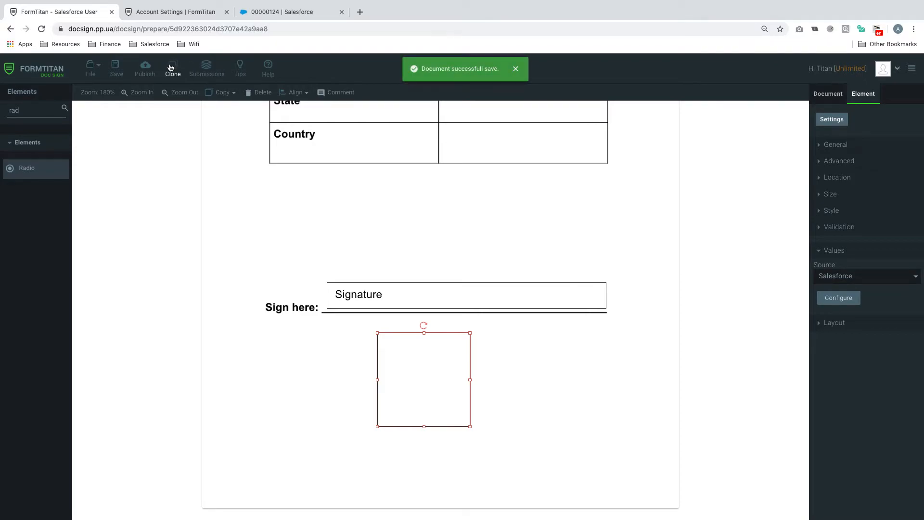
pyautogui.click(144, 67)
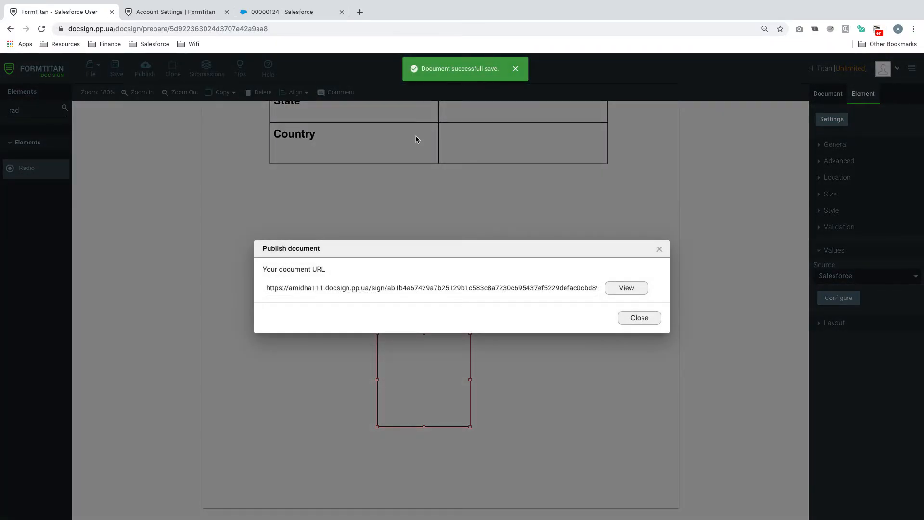
pyautogui.click(626, 288)
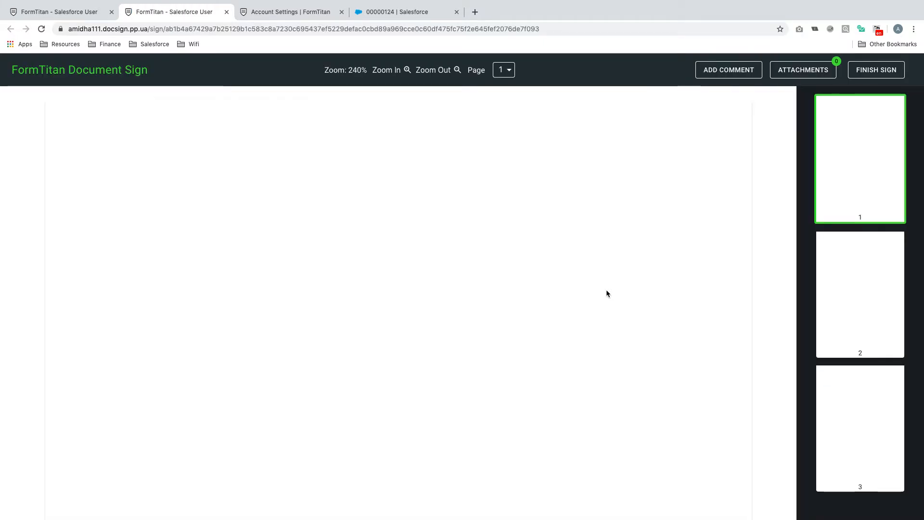
pyautogui.scroll(-20, 576, 336)
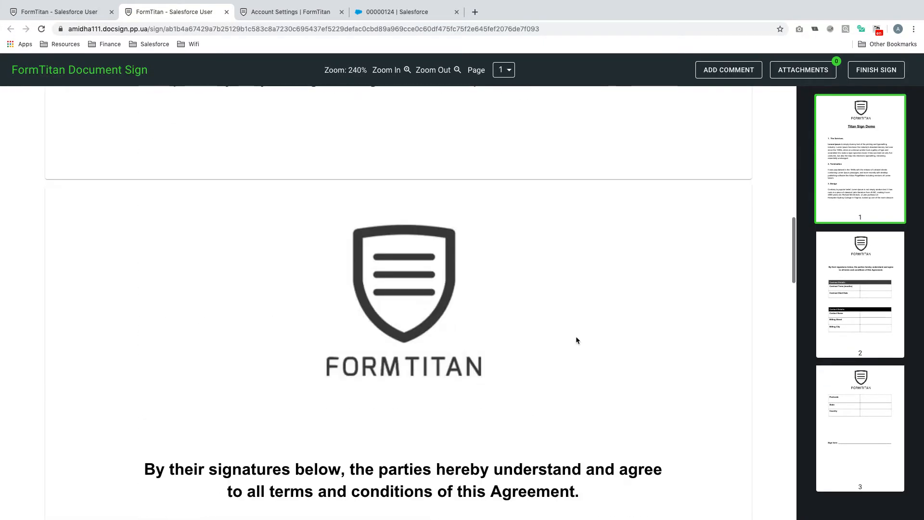
pyautogui.scroll(-20, 577, 340)
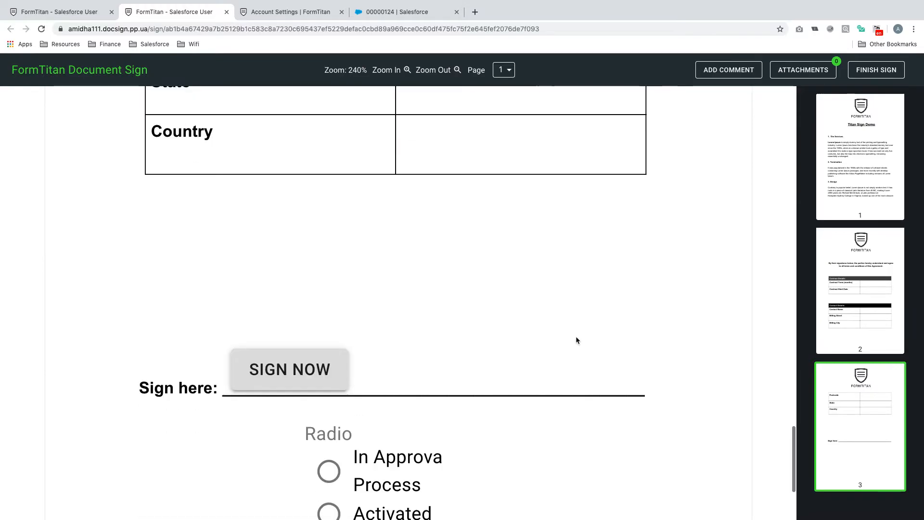
# Test the live radio group by choosing Show termination clause, Draft, Activated and In Approval Process in turn.
pyautogui.click(367, 373)
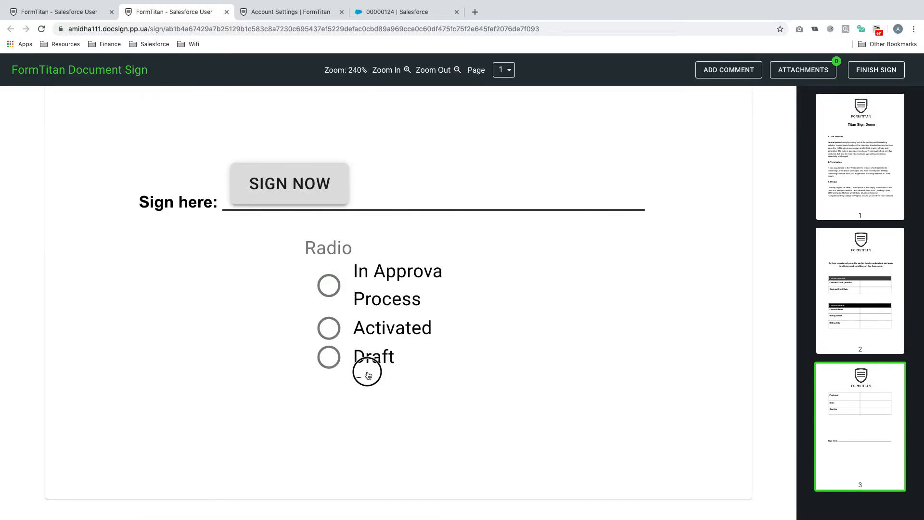
pyautogui.moveTo(437, 319); pyautogui.dragTo(443, 291)
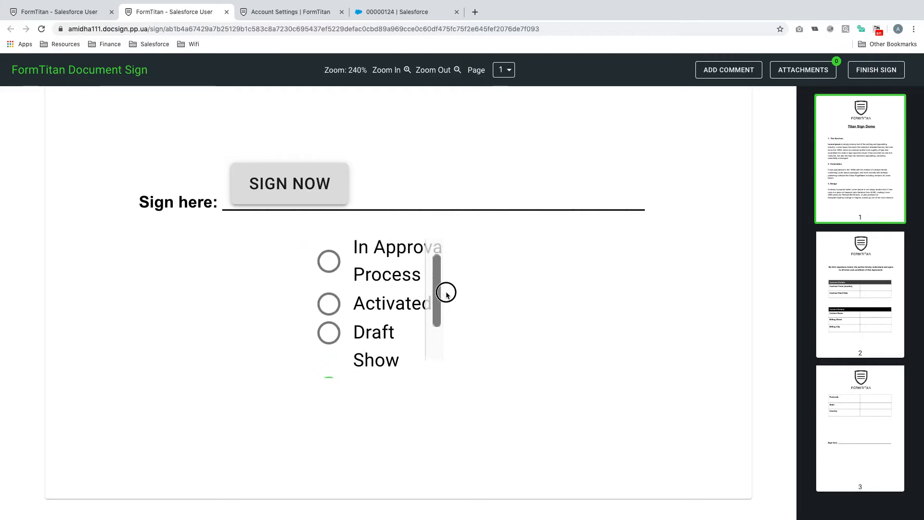
pyautogui.click(355, 334)
pyautogui.click(356, 299)
pyautogui.click(372, 259)
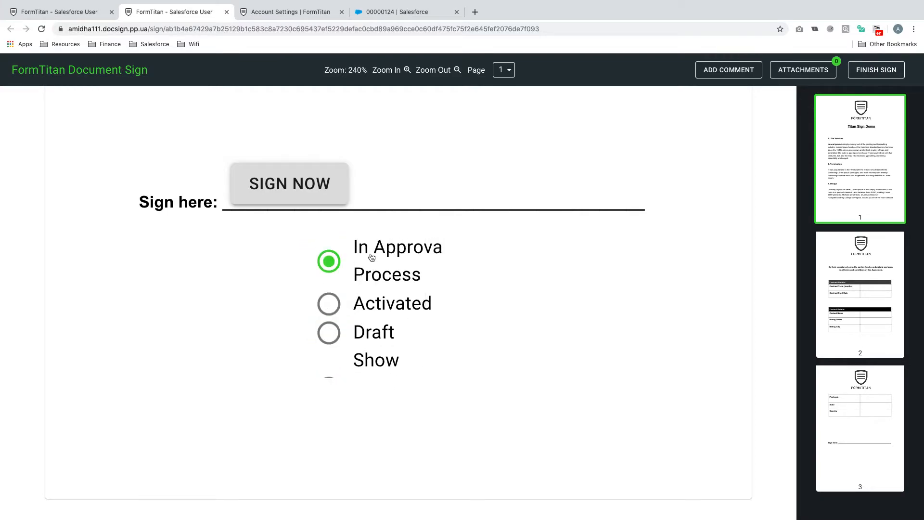
pyautogui.scroll(1, 373, 256)
pyautogui.scroll(-3, 365, 272)
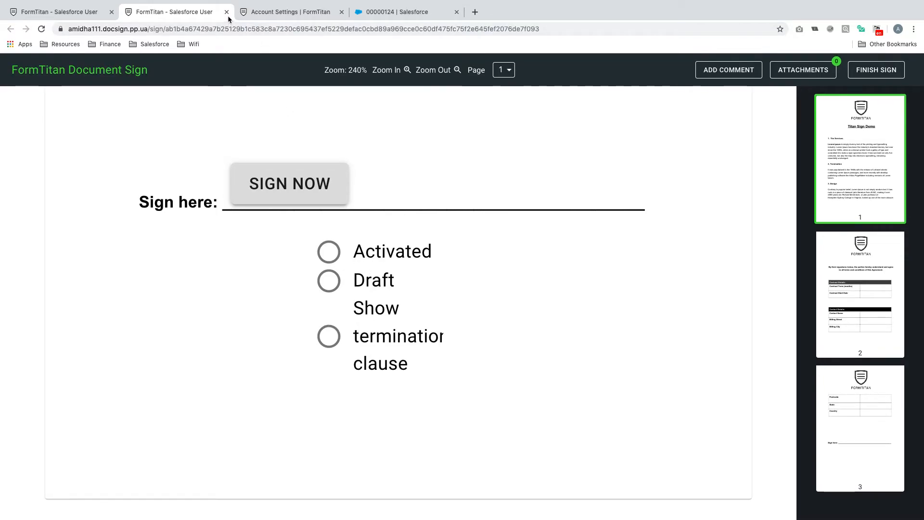
# Close the live document and dismiss the publish dialog in the document editor.
pyautogui.click(69, 10)
pyautogui.click(189, 13)
pyautogui.click(226, 11)
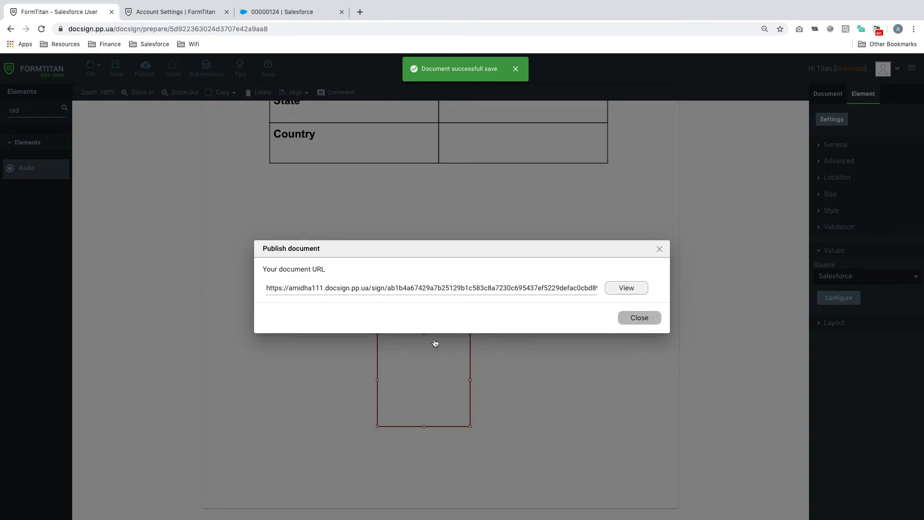
pyautogui.click(435, 343)
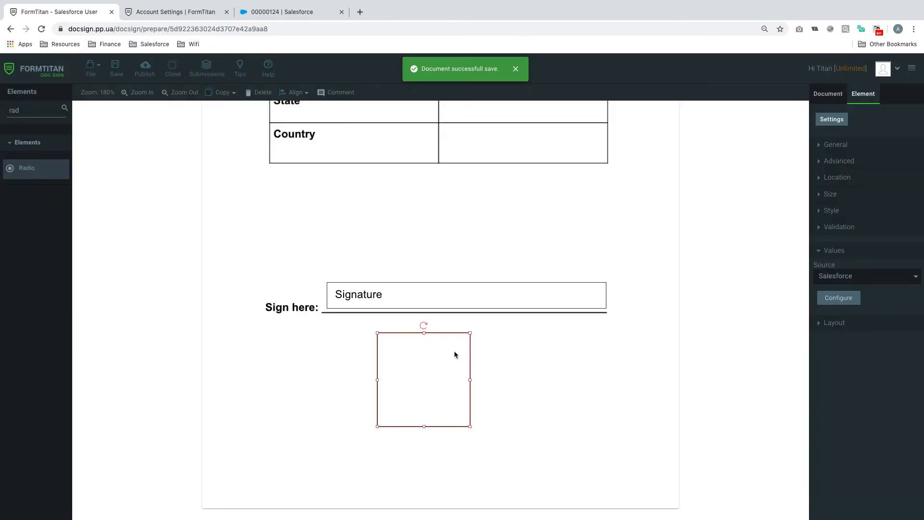
# Replace the Salesforce radio group with a new Radio element below the signature line, and clear its first item's key.
pyautogui.click(256, 92)
pyautogui.moveTo(24, 173); pyautogui.dragTo(427, 410)
pyautogui.click(457, 400)
pyautogui.doubleClick(871, 297)
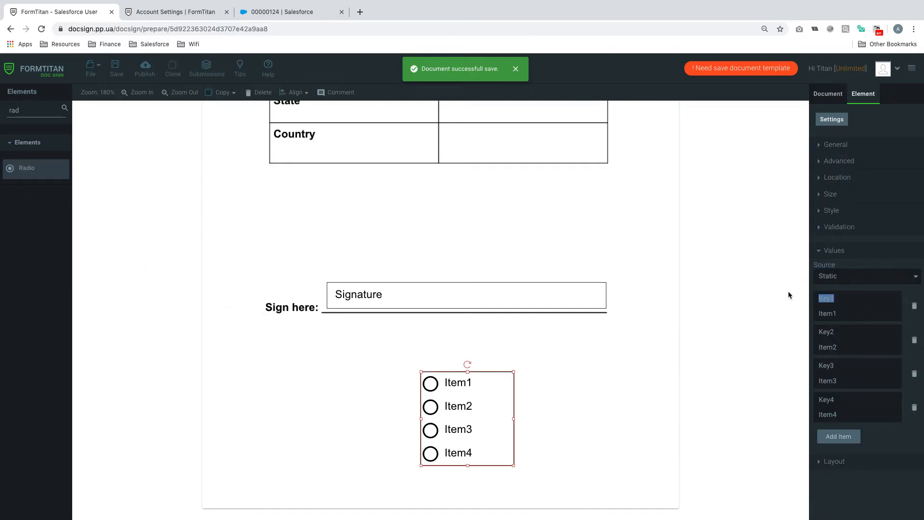
pyautogui.press('BackSpace')
# Open the document's Push to Salesforce configuration and expand the field mapping for the Contract object.
pyautogui.click(839, 160)
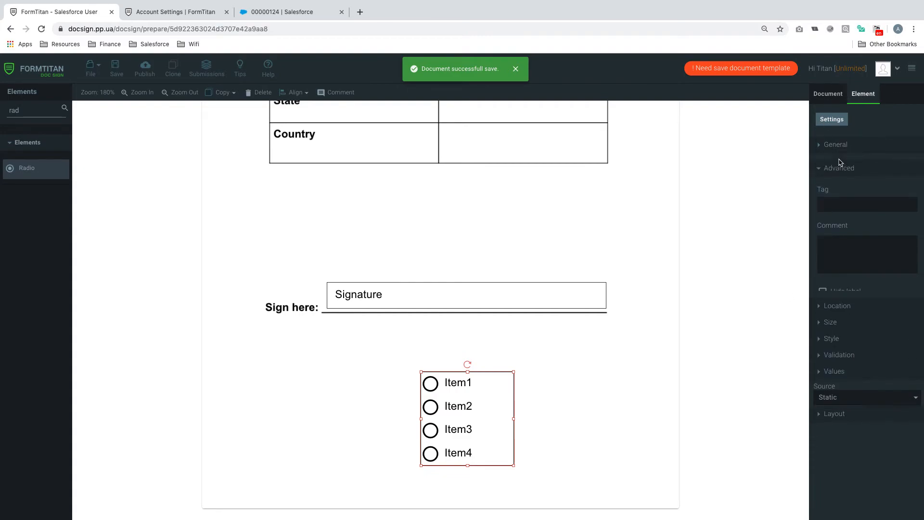
pyautogui.click(828, 94)
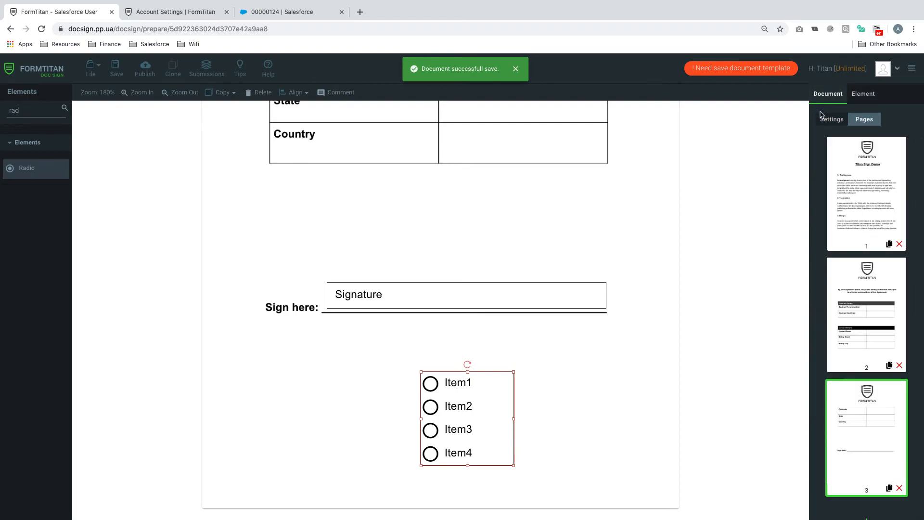
pyautogui.click(822, 118)
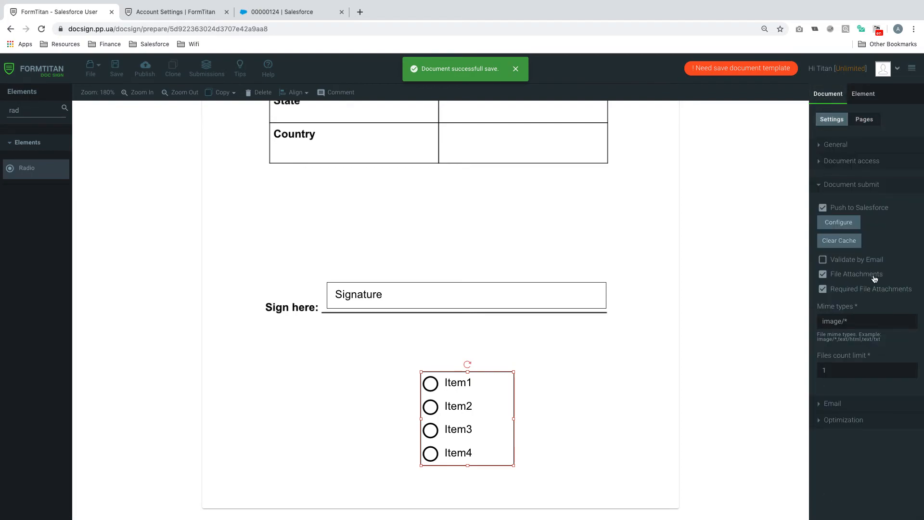
pyautogui.click(855, 224)
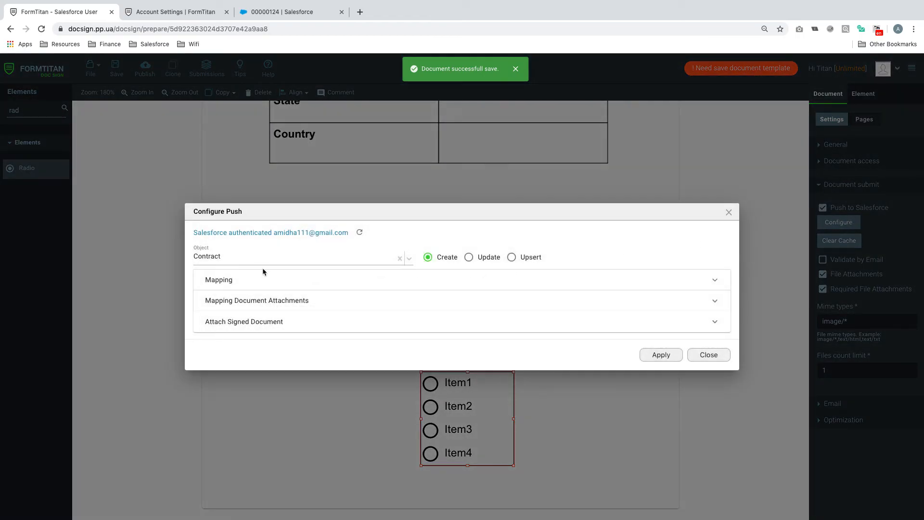
pyautogui.click(252, 282)
# Map the Contract's Status field to the Radio element and review the other document values available for it.
pyautogui.scroll(-3, 339, 286)
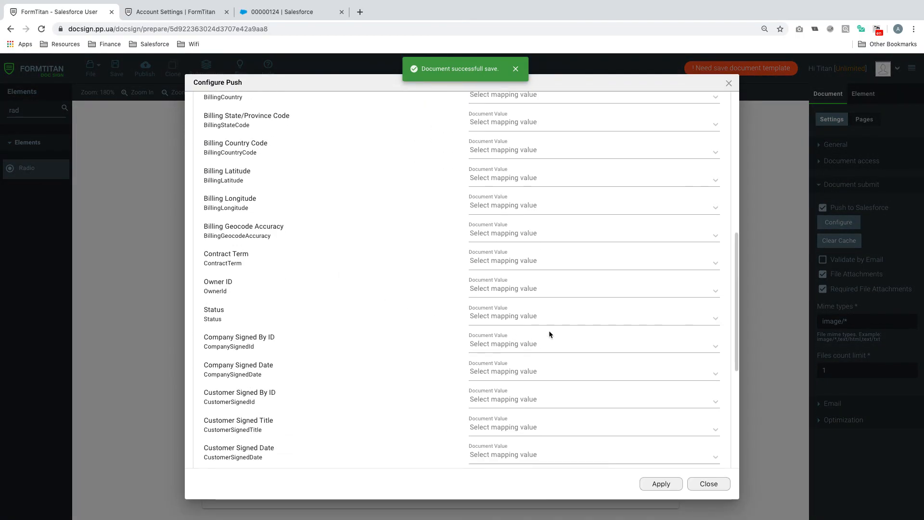
pyautogui.click(557, 317)
pyautogui.scroll(-5, 541, 375)
pyautogui.scroll(-2, 541, 376)
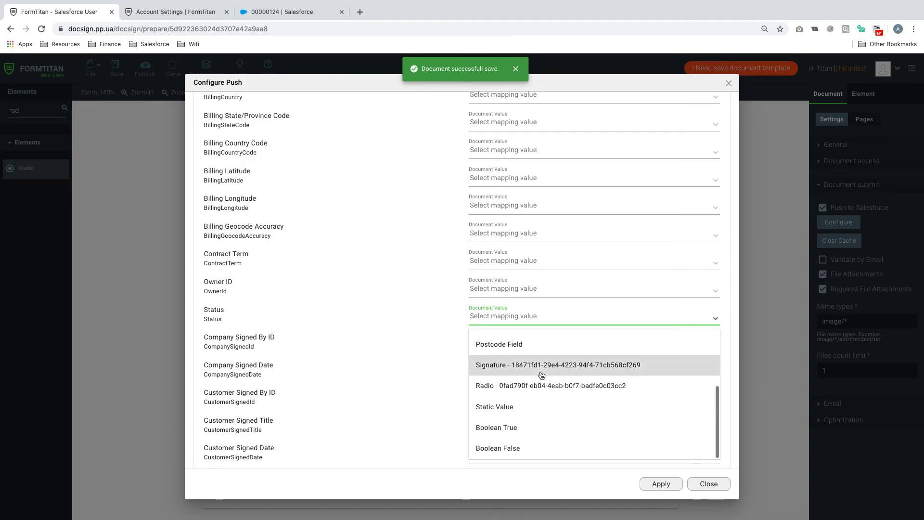
pyautogui.click(536, 386)
pyautogui.click(589, 318)
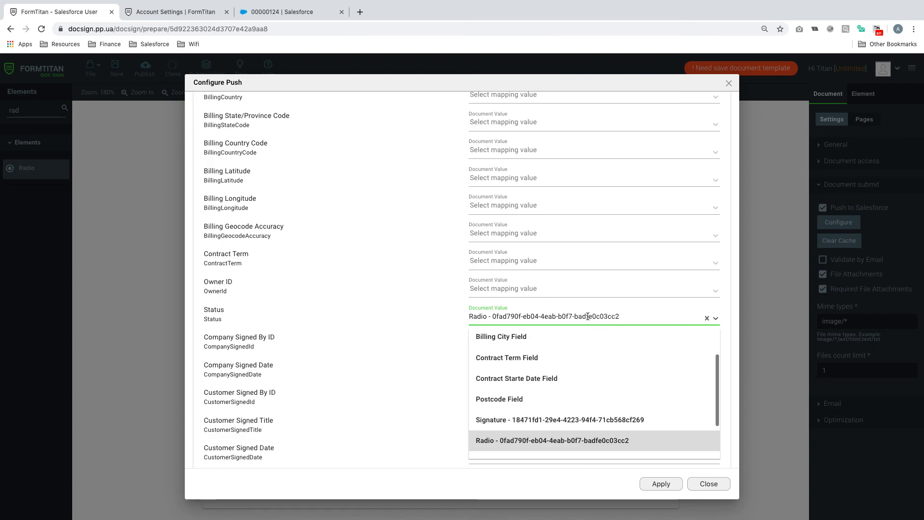
pyautogui.scroll(-1, 570, 414)
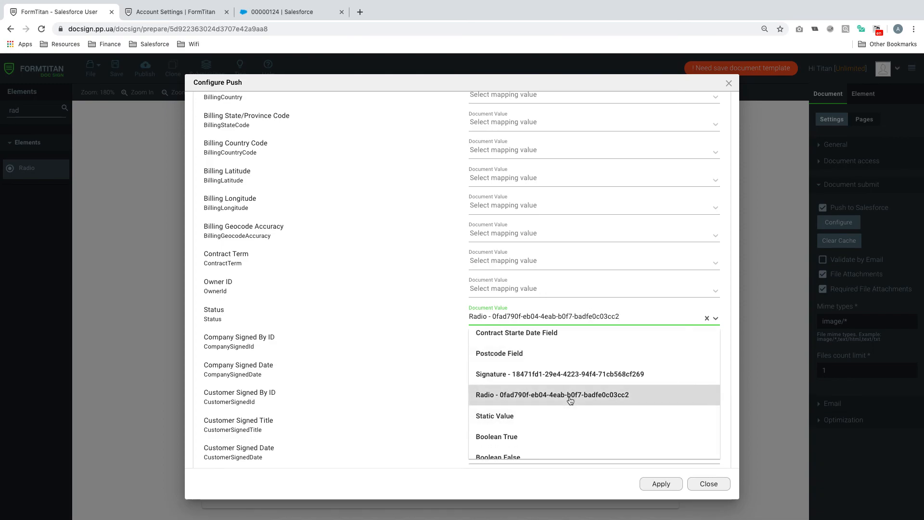
pyautogui.scroll(-1, 569, 401)
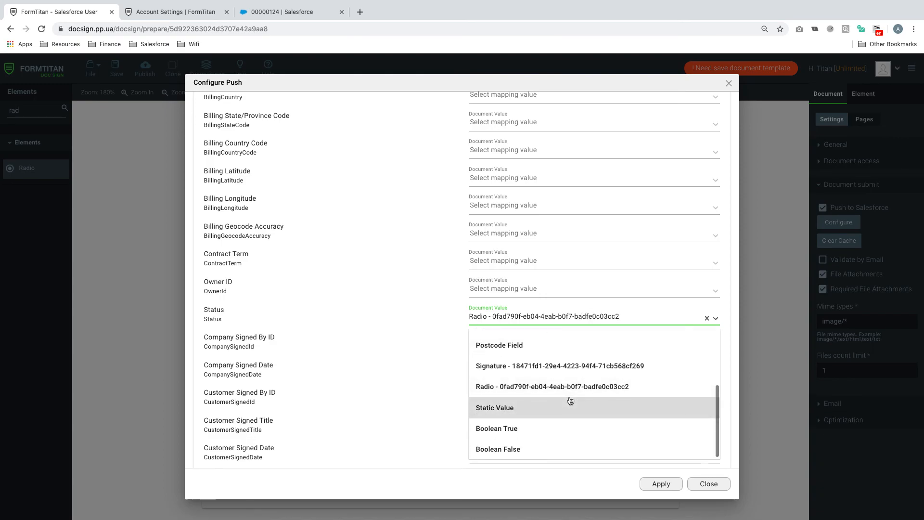
pyautogui.scroll(2, 569, 400)
pyautogui.scroll(-1, 570, 400)
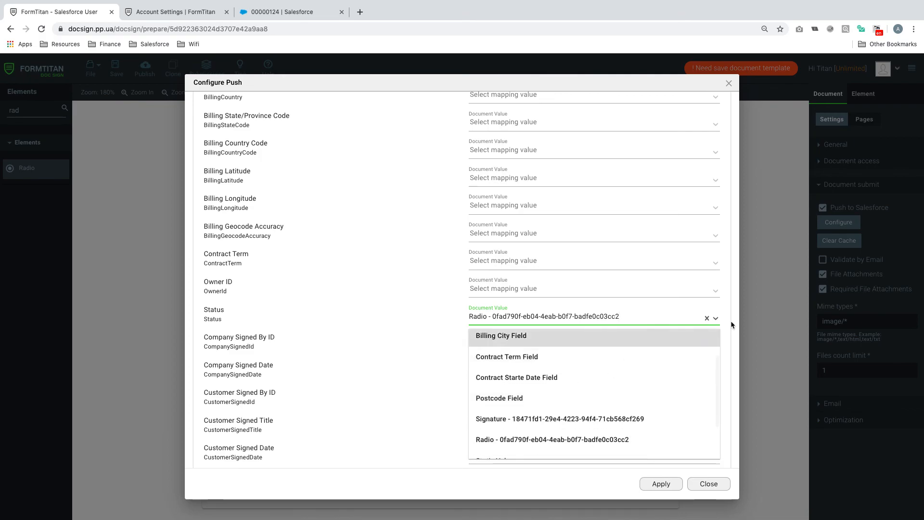